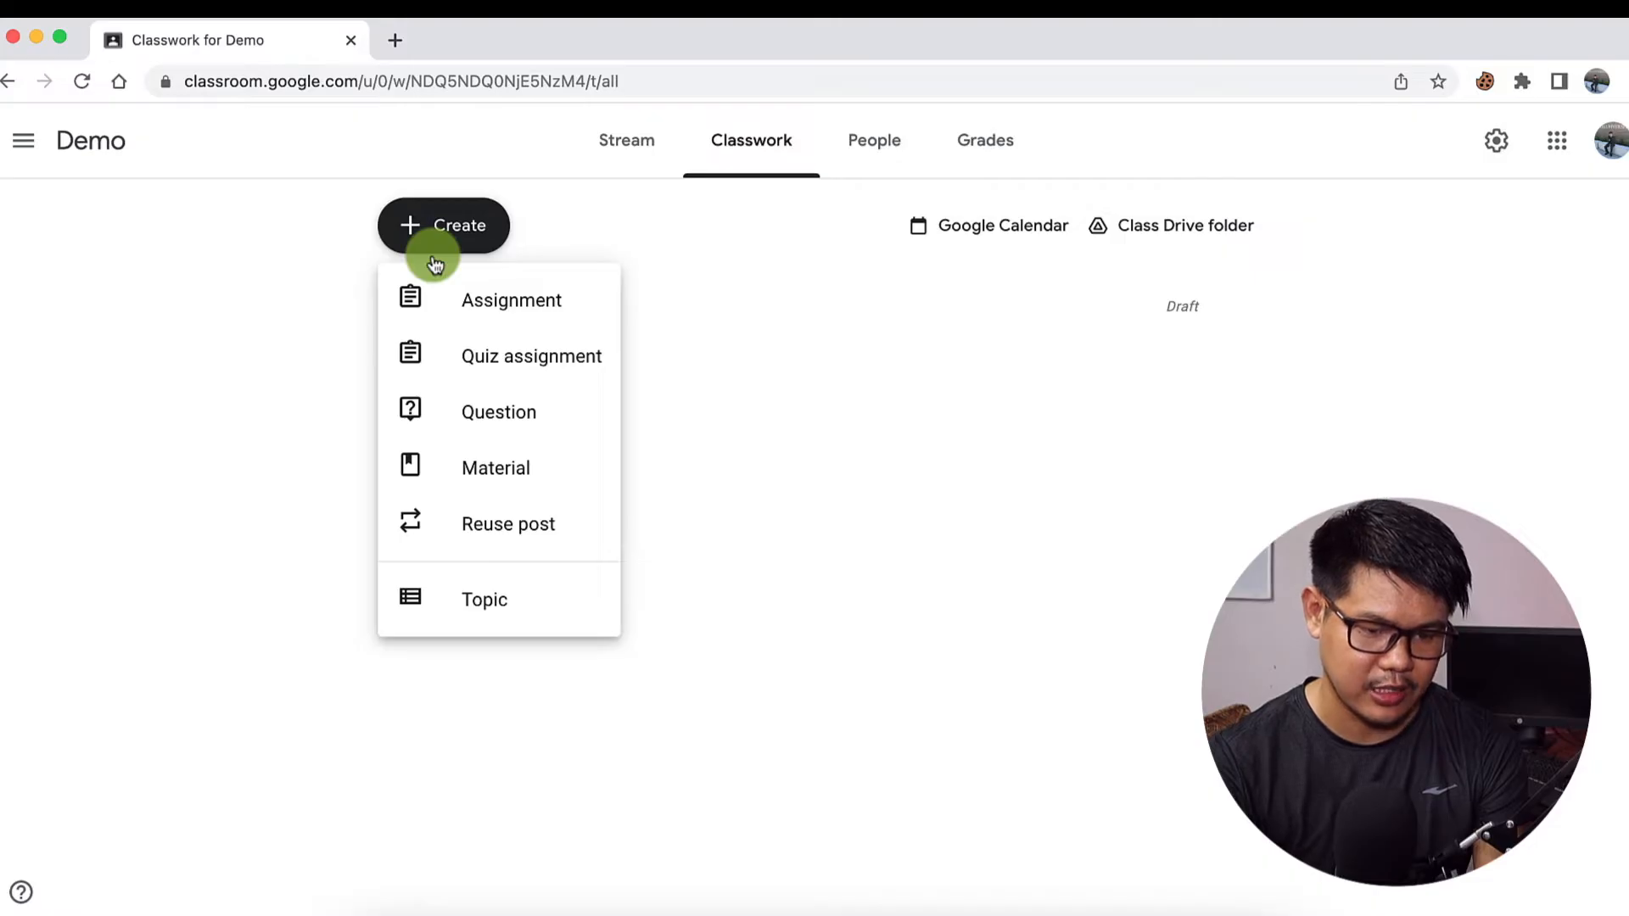
Step: Create an assignment titled Demo and attach the Login Information sheet from Google Drive
{"action": "left_click", "coordinate": [489, 299]}
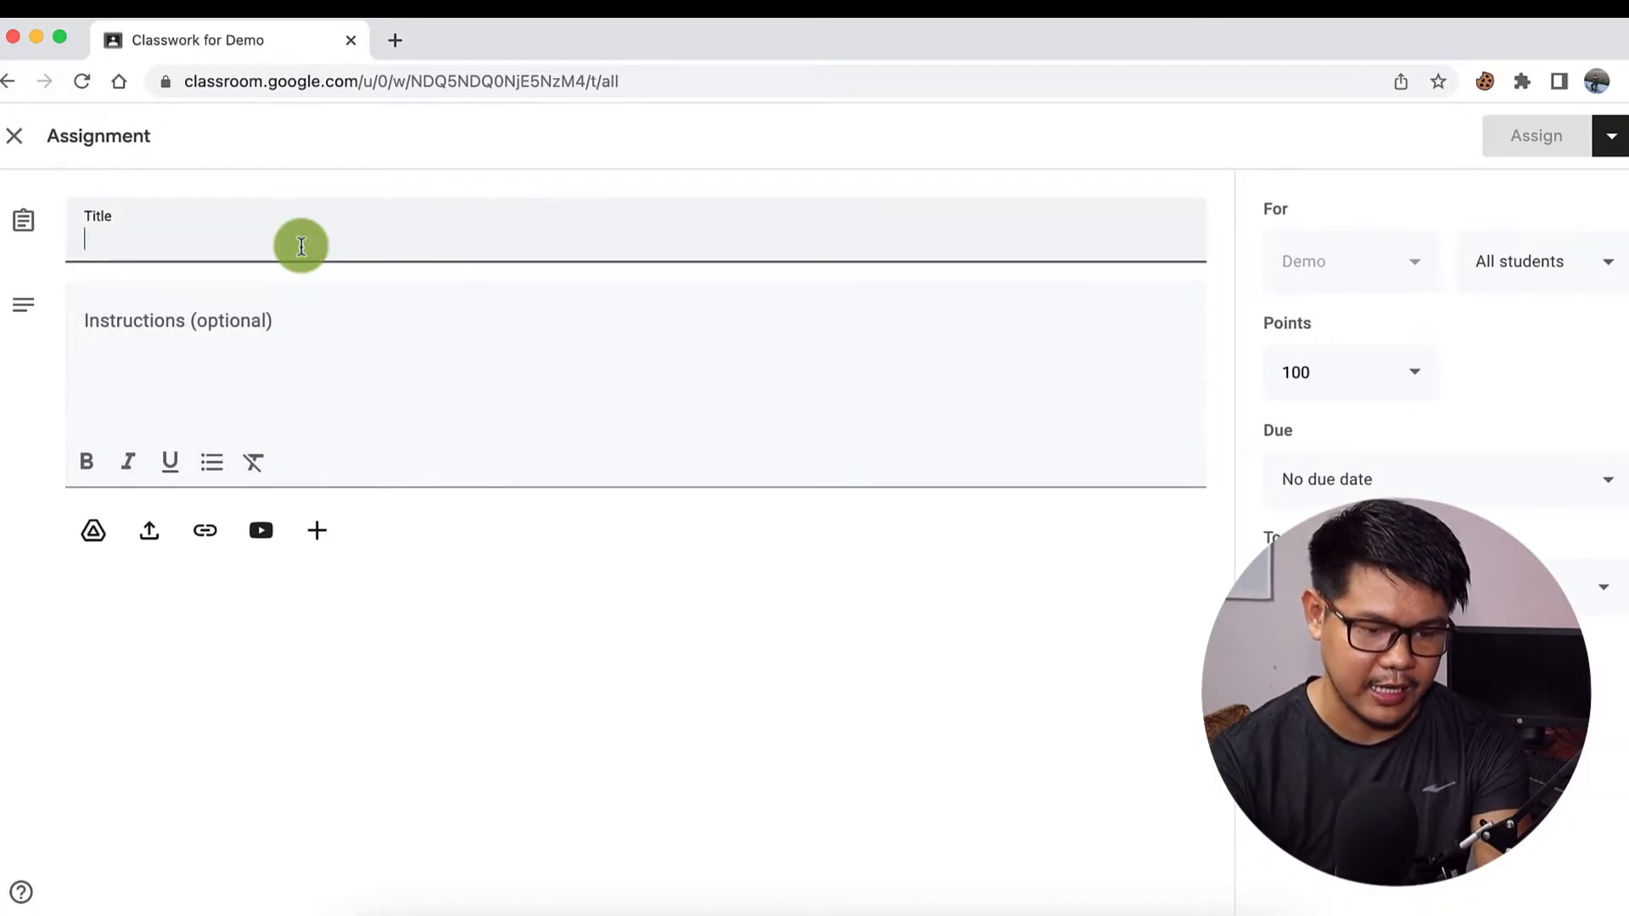
{"action": "type", "text": "Demo"}
{"action": "left_click", "coordinate": [327, 312]}
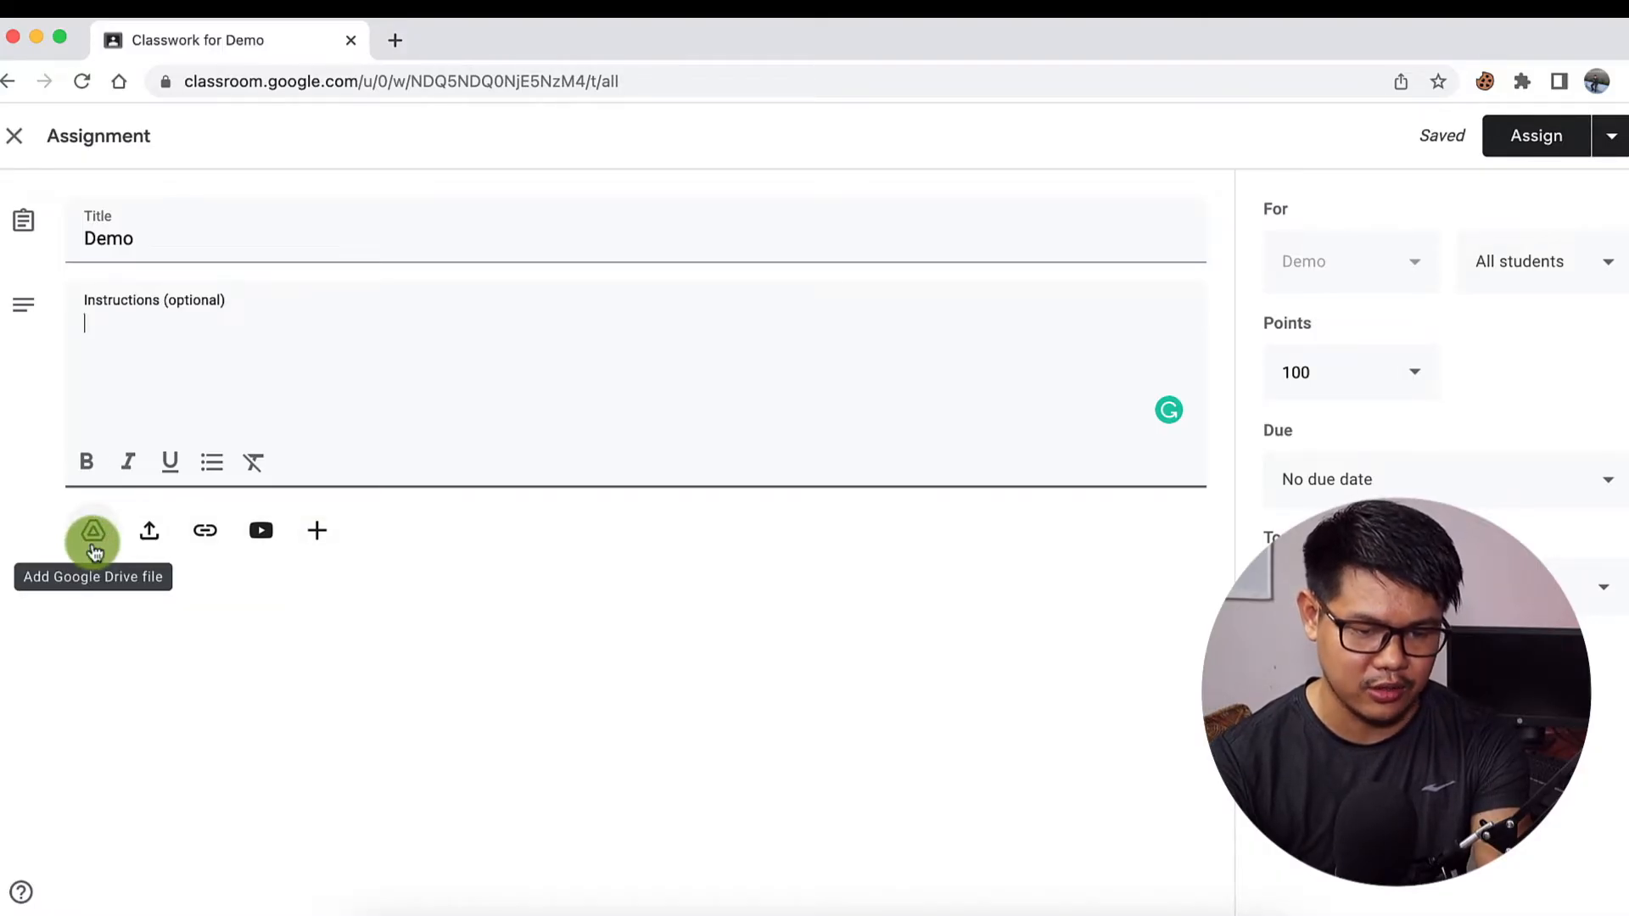
{"action": "left_click", "coordinate": [93, 543]}
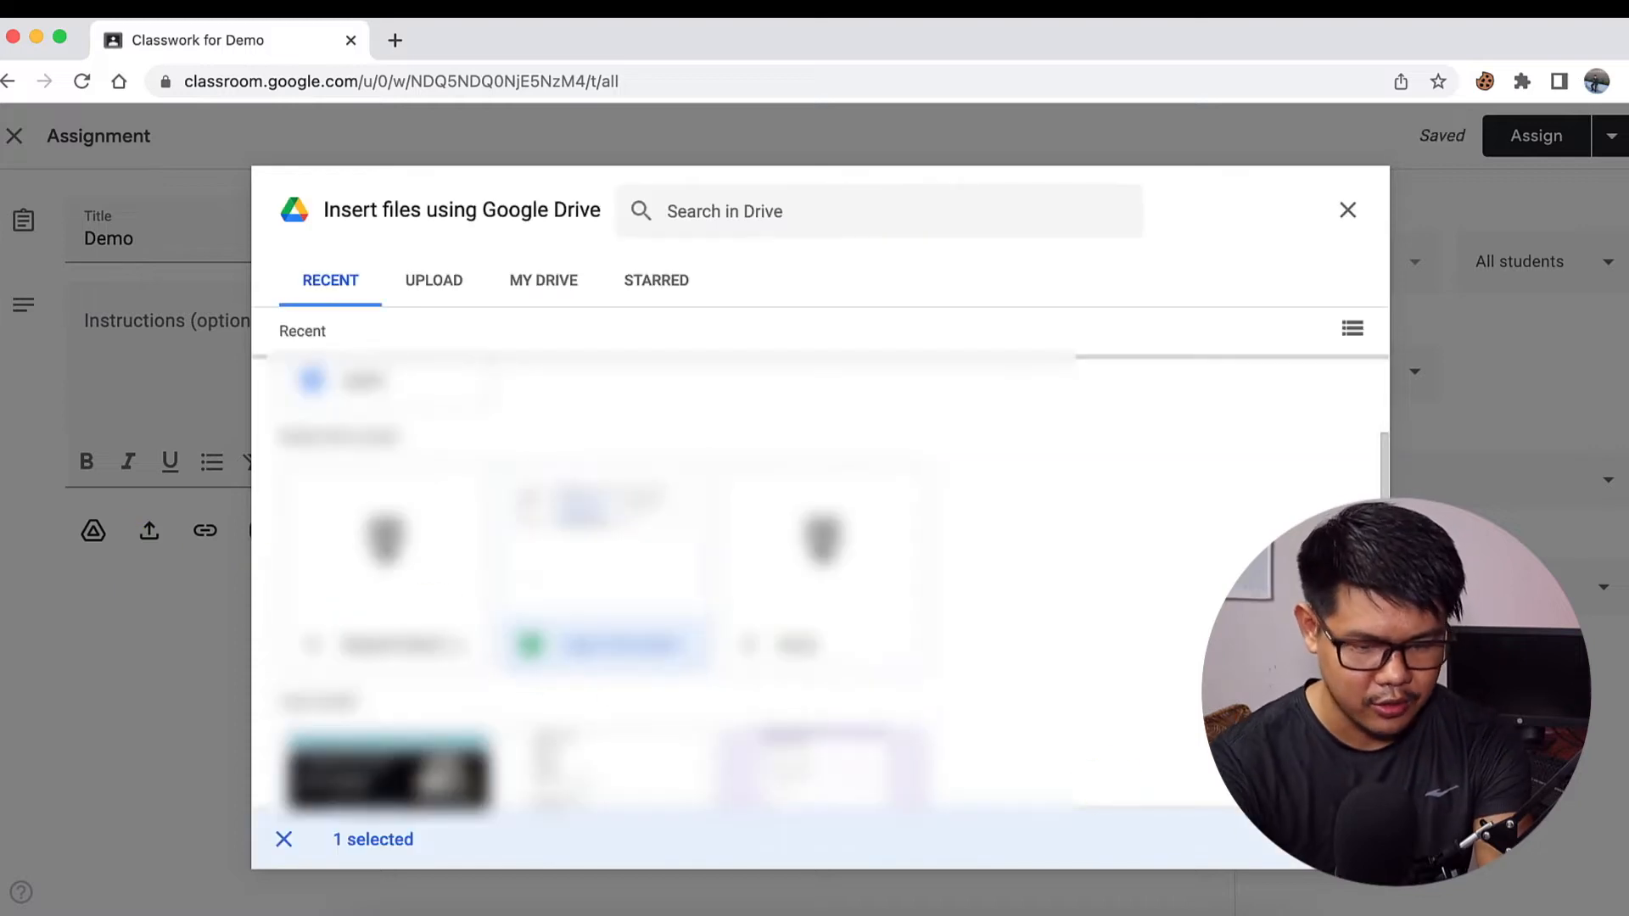
{"action": "left_click", "coordinate": [1332, 839]}
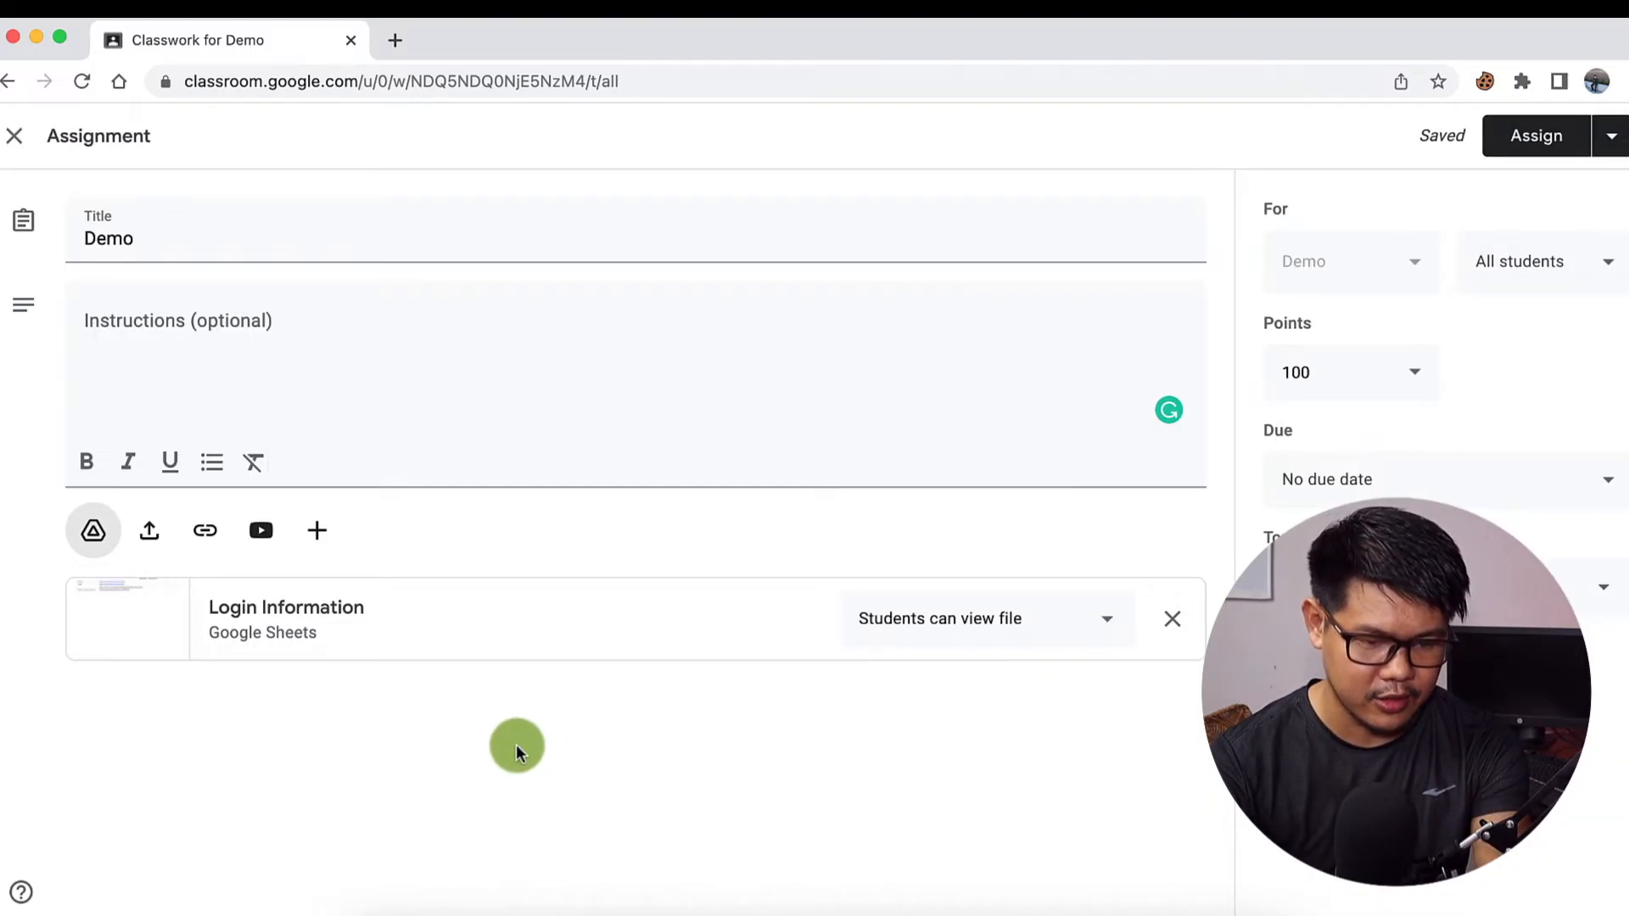
Step: Examine the file upload, link and YouTube attachment options, closing each without adding anything
{"action": "left_click", "coordinate": [148, 547]}
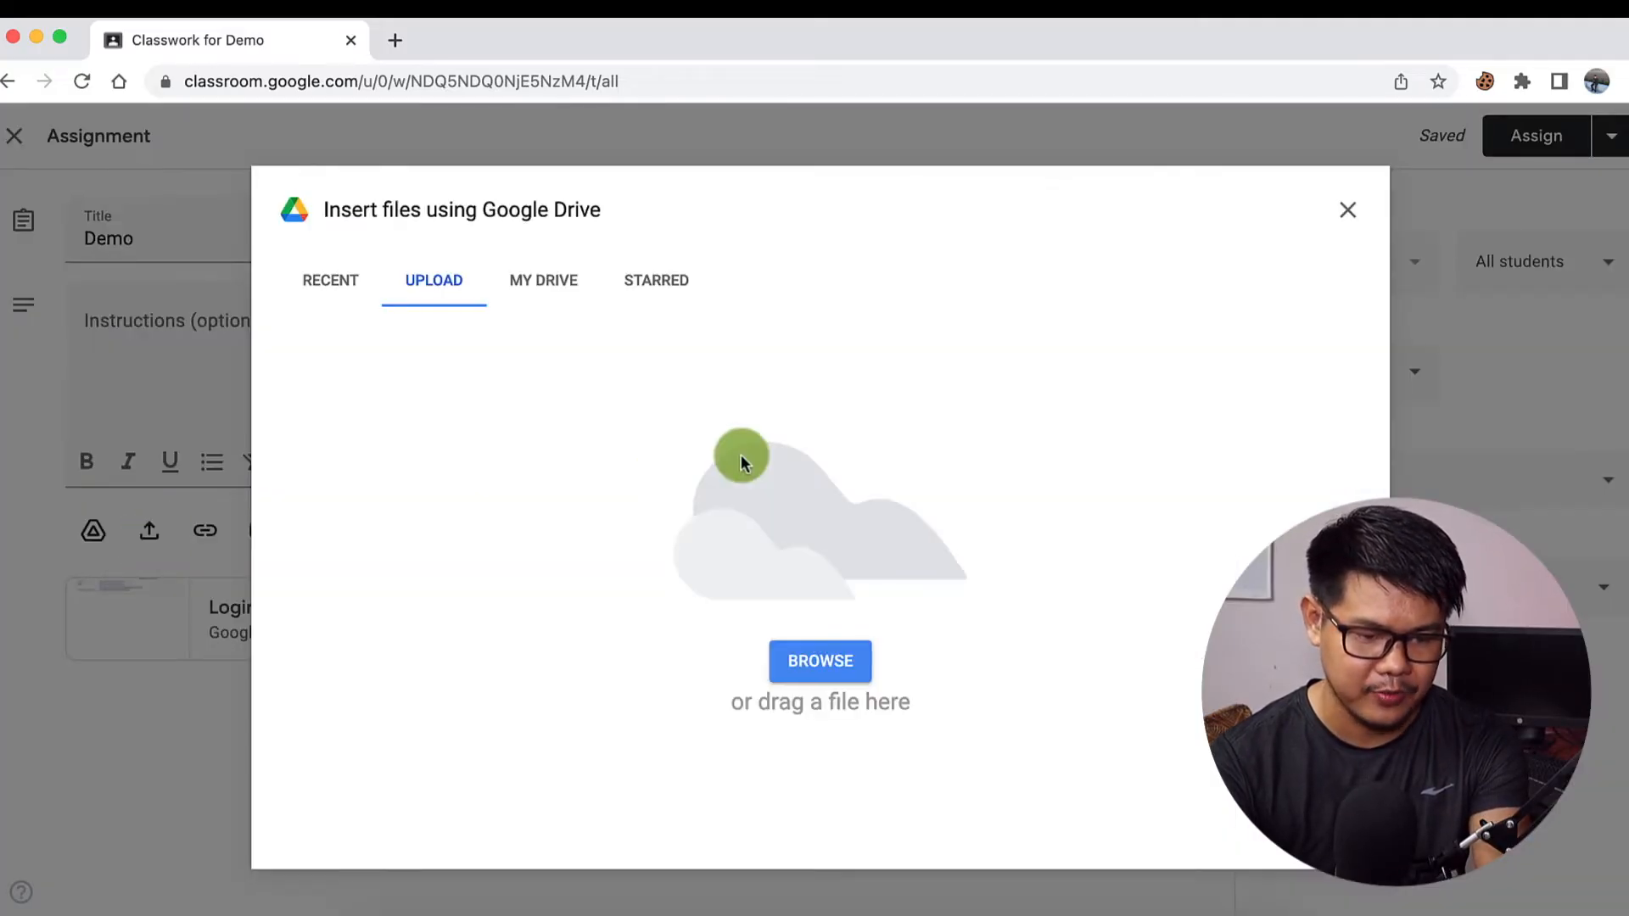
{"action": "left_click", "coordinate": [1346, 209]}
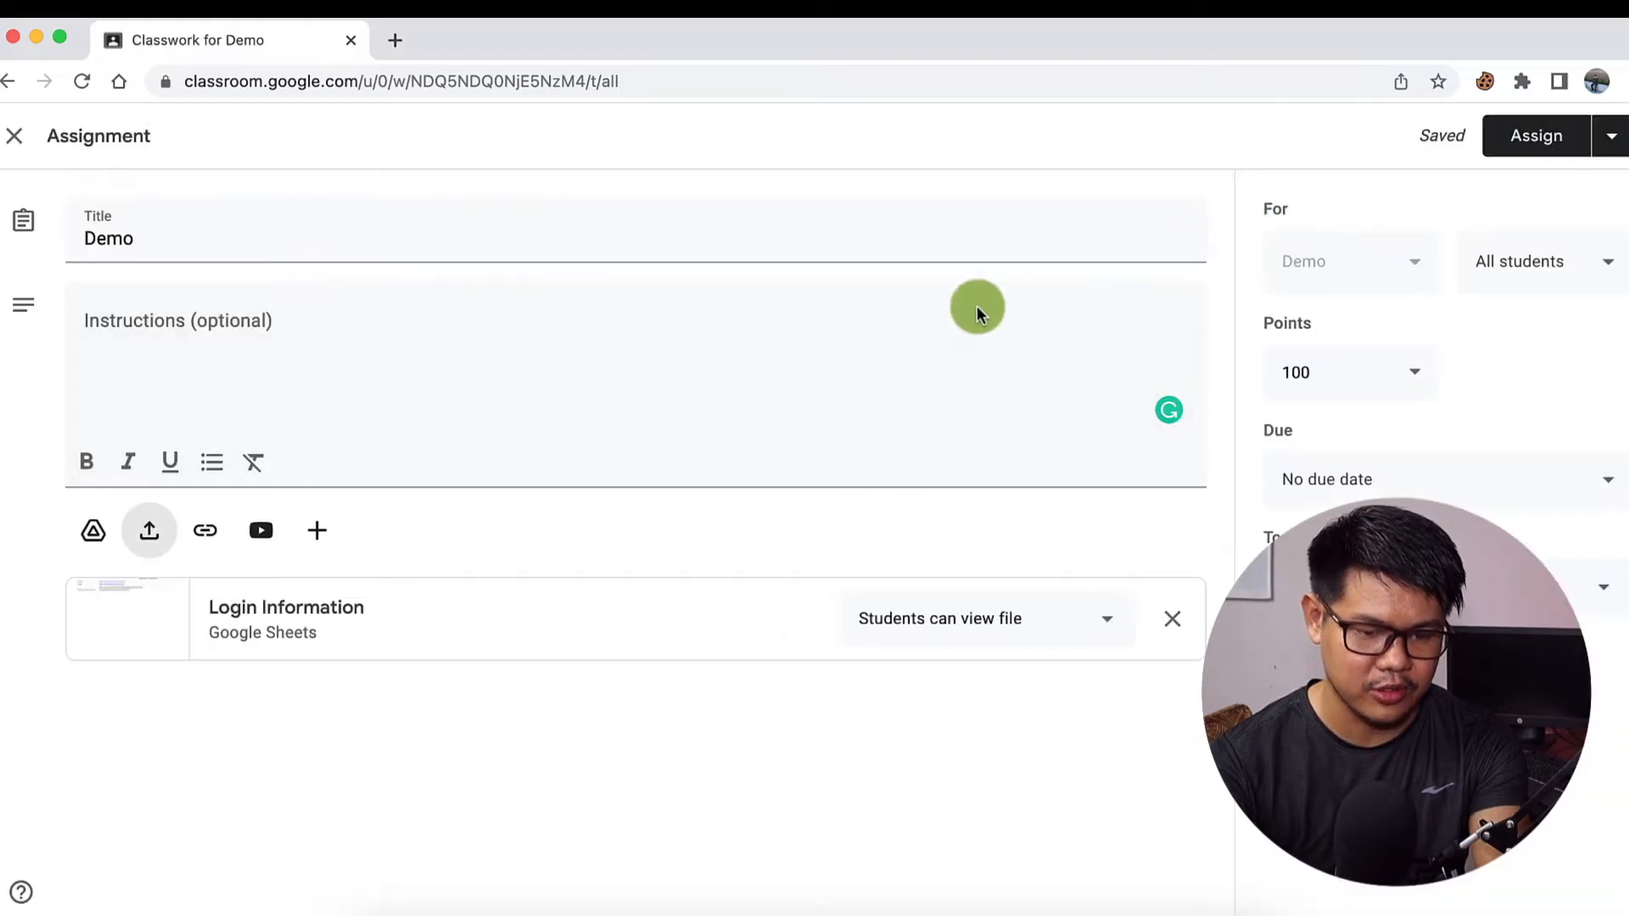
{"action": "left_click", "coordinate": [213, 530]}
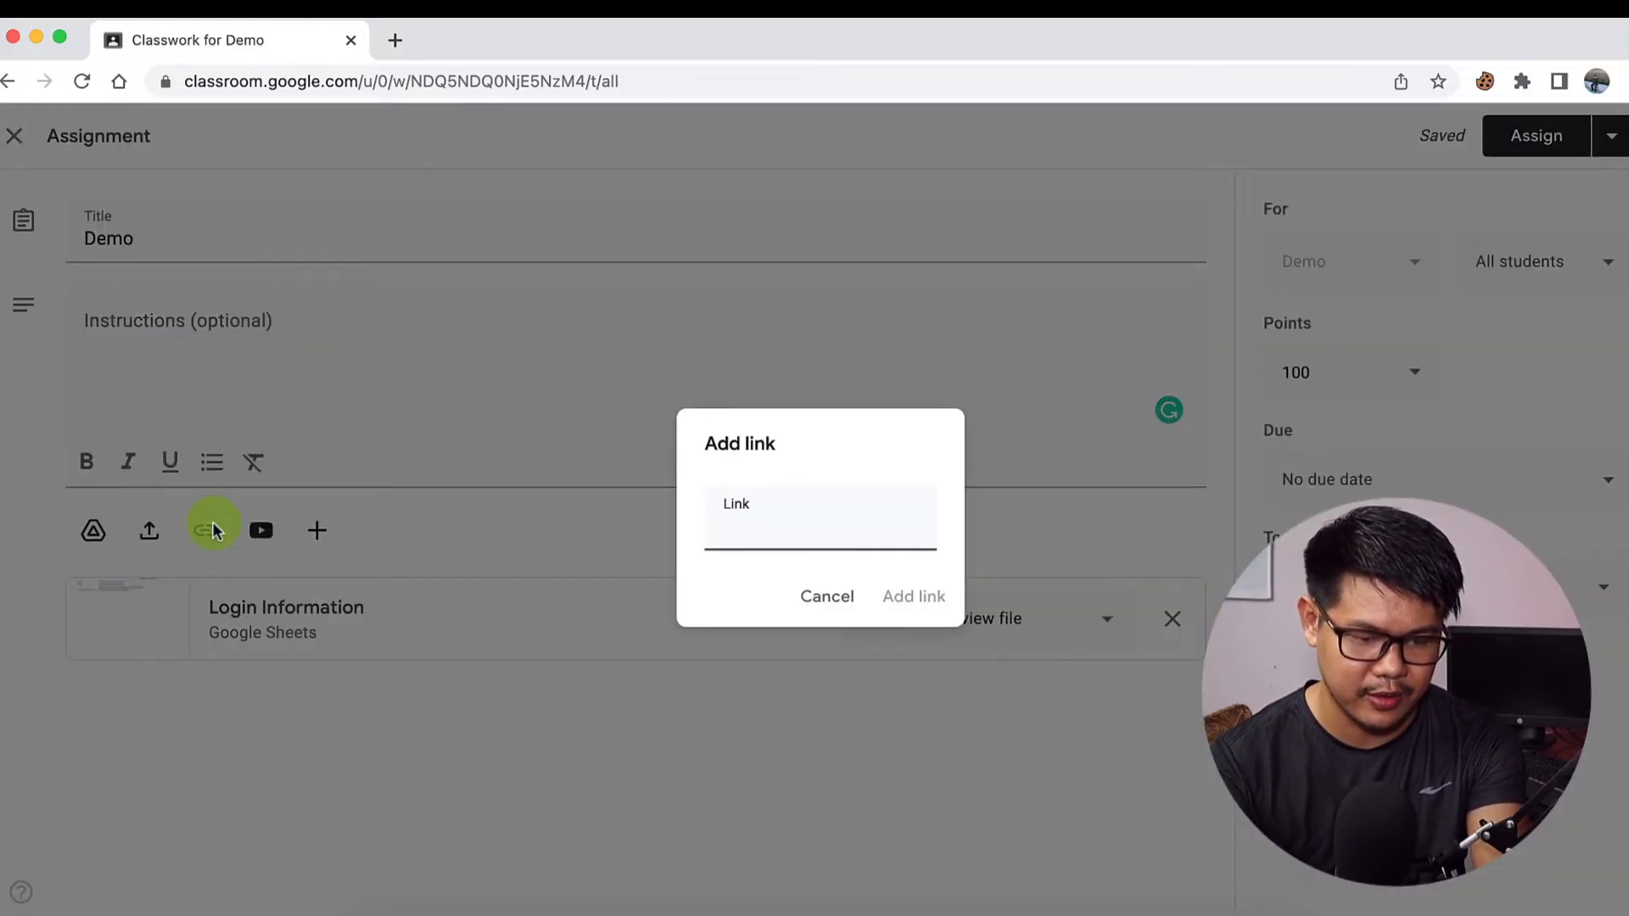
{"action": "left_click", "coordinate": [823, 594]}
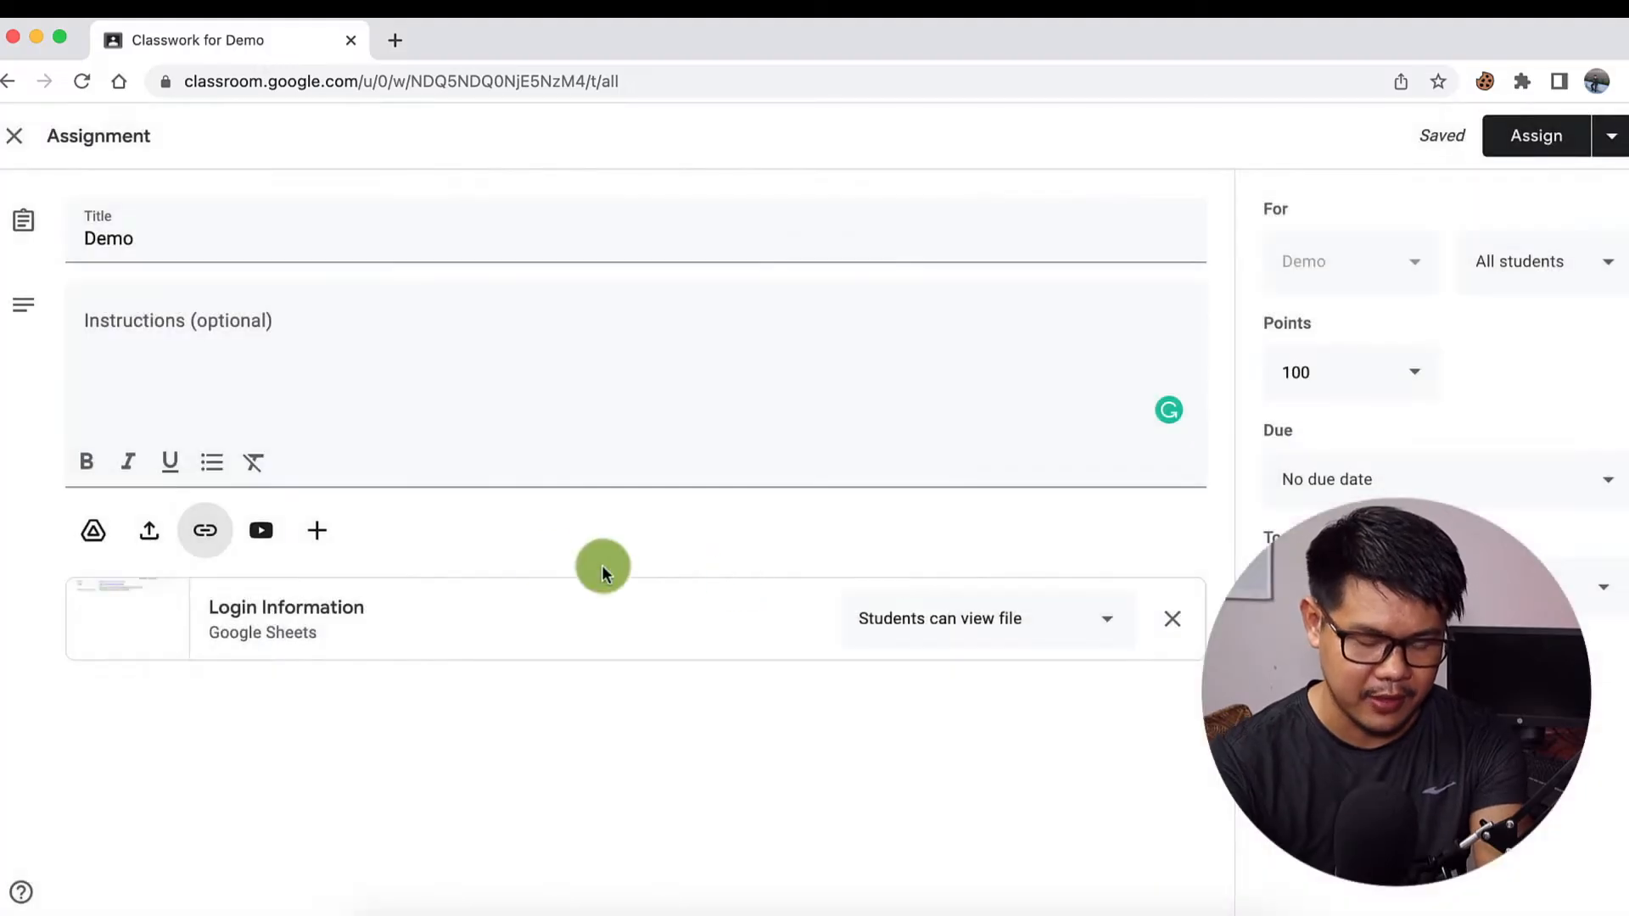
{"action": "left_click", "coordinate": [273, 532]}
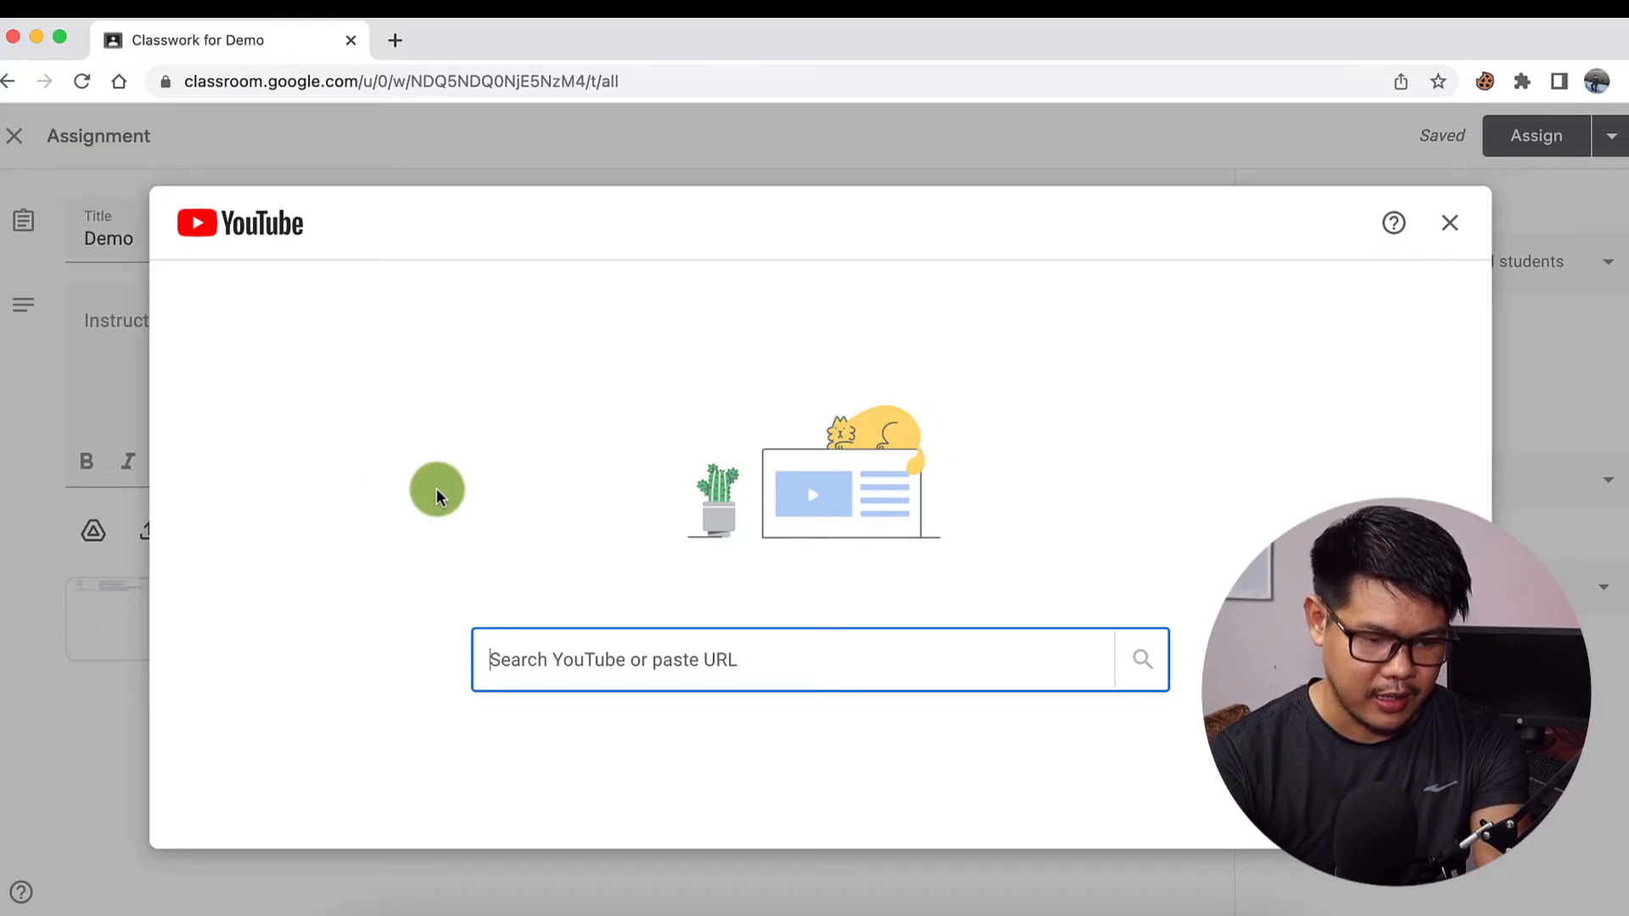
{"action": "left_click", "coordinate": [1454, 221]}
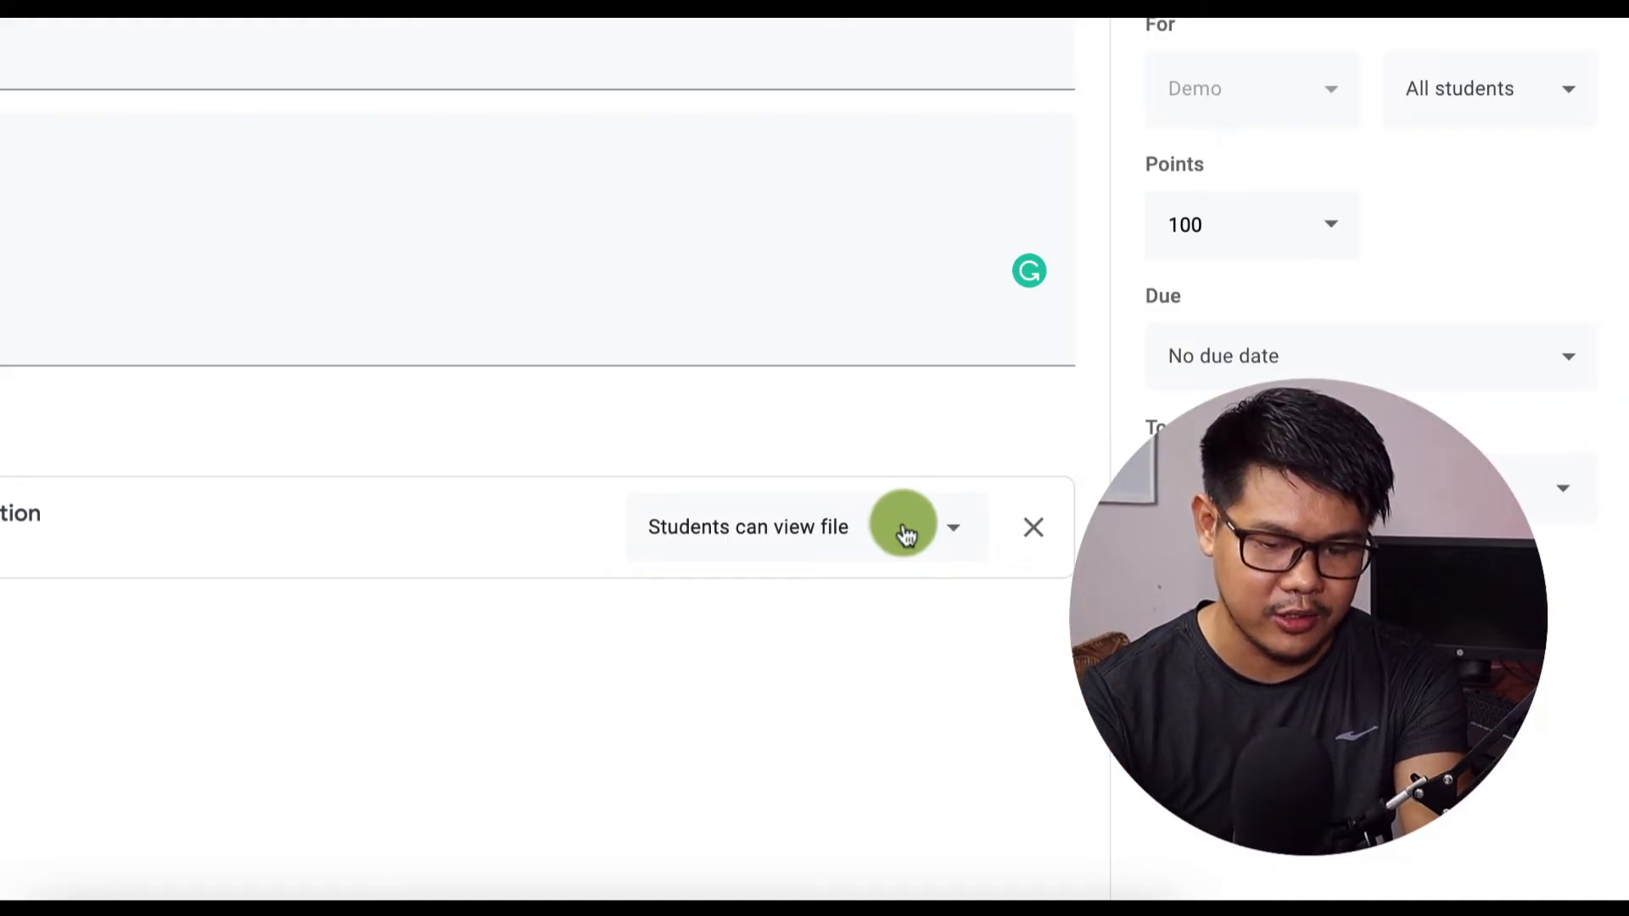
Step: Set the Login Information attachment to make a copy for each student and check the list of assigned students
{"action": "left_click", "coordinate": [945, 534]}
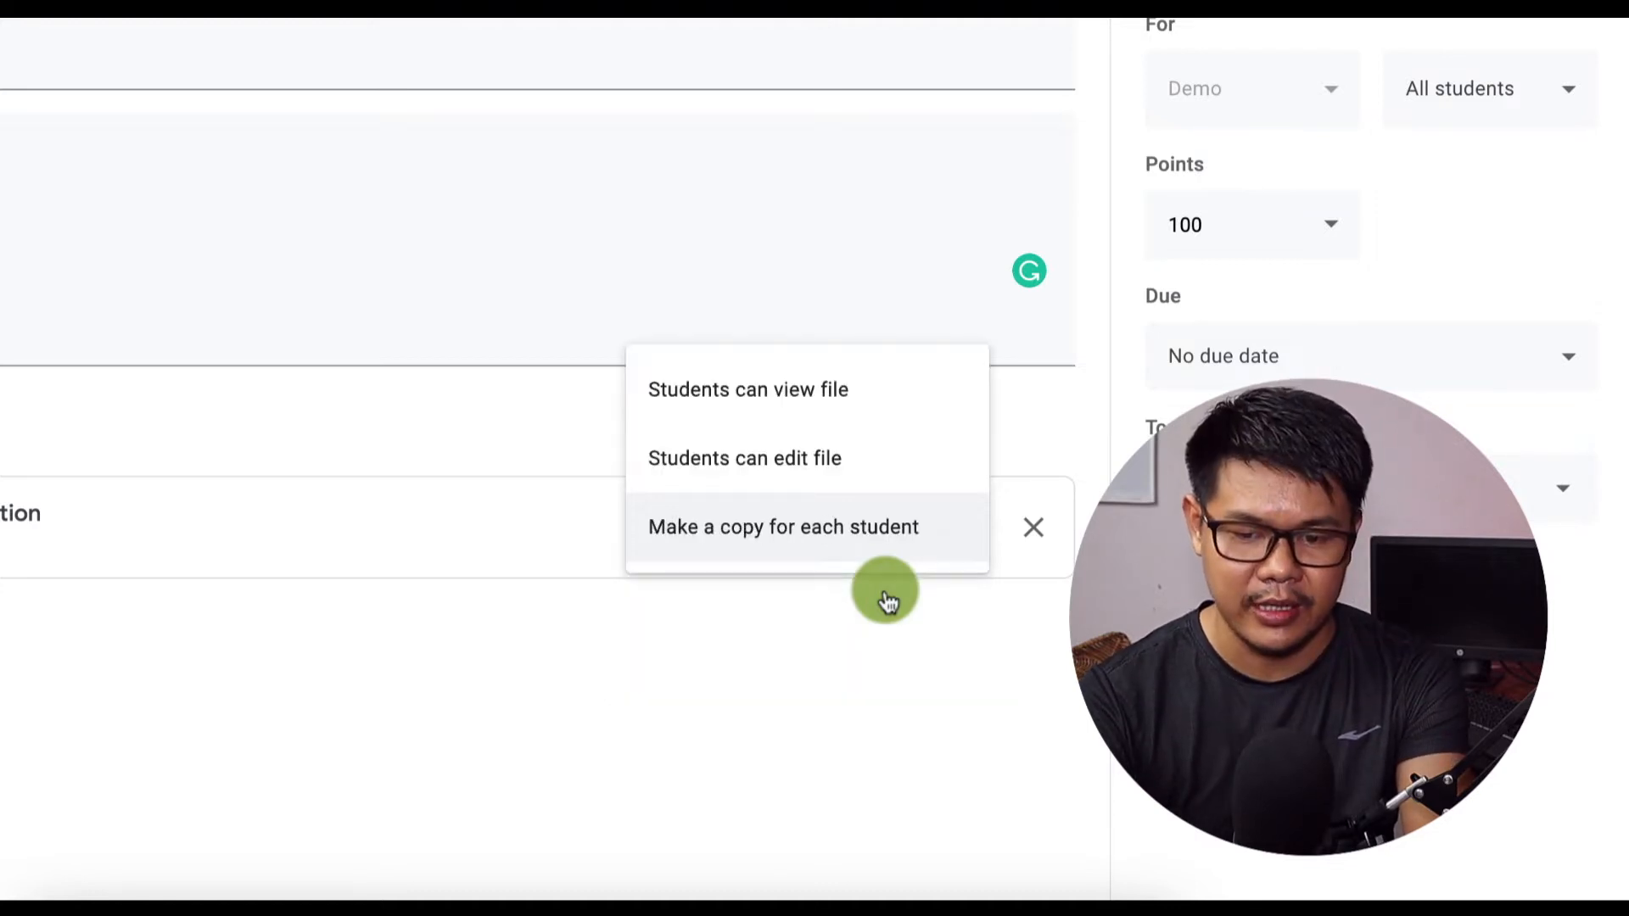
{"action": "left_click", "coordinate": [819, 540]}
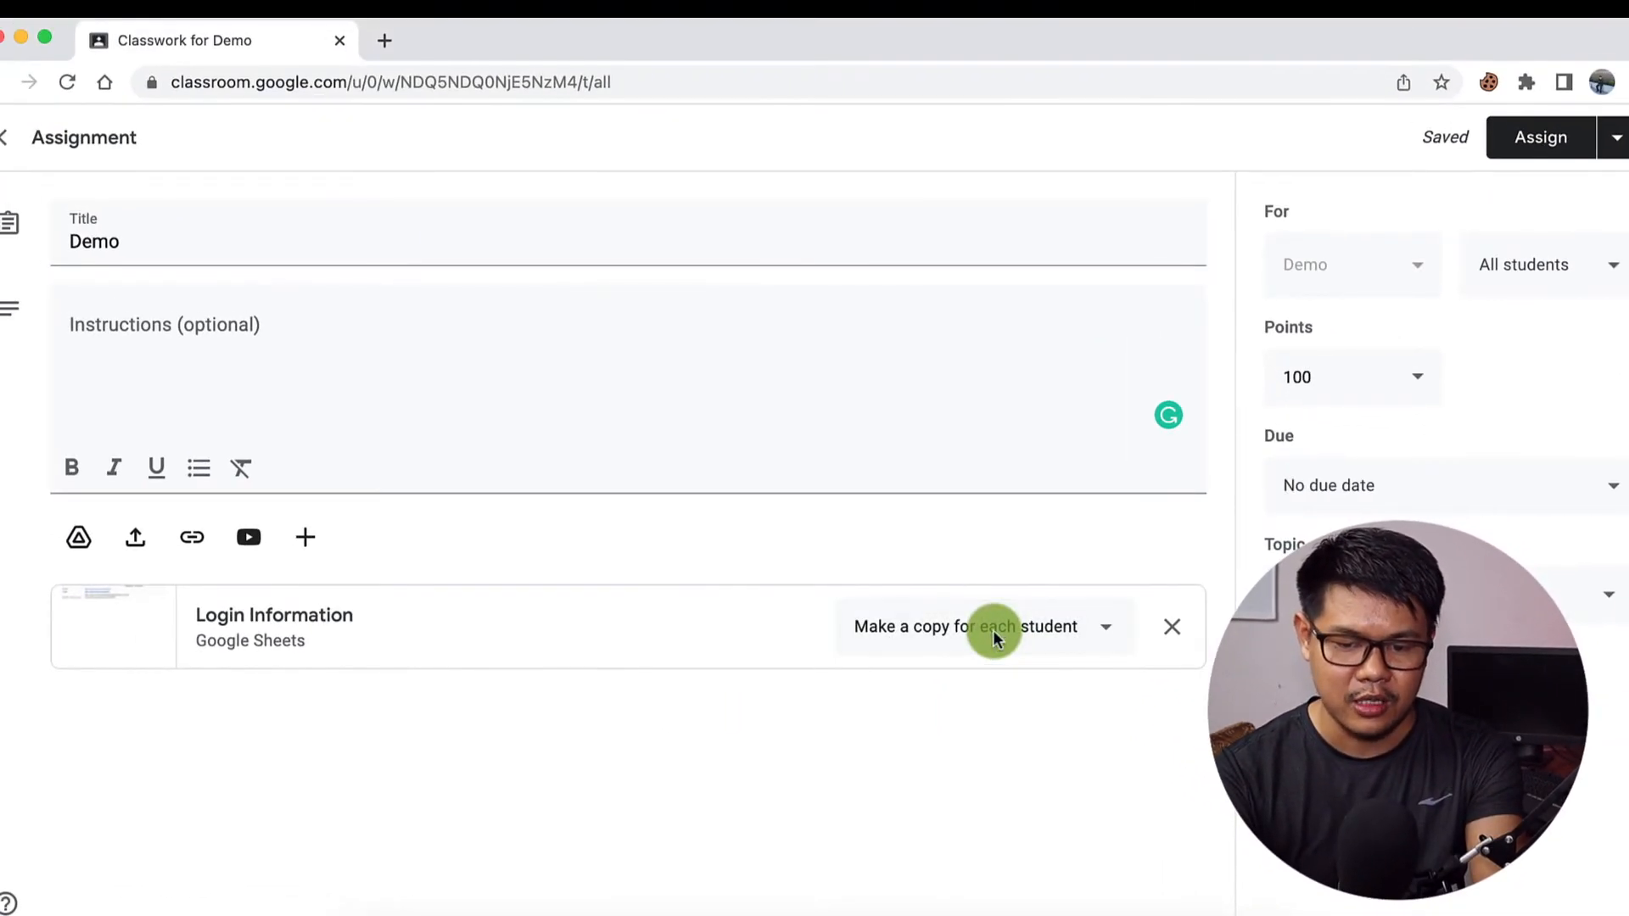
{"action": "left_click", "coordinate": [1608, 263]}
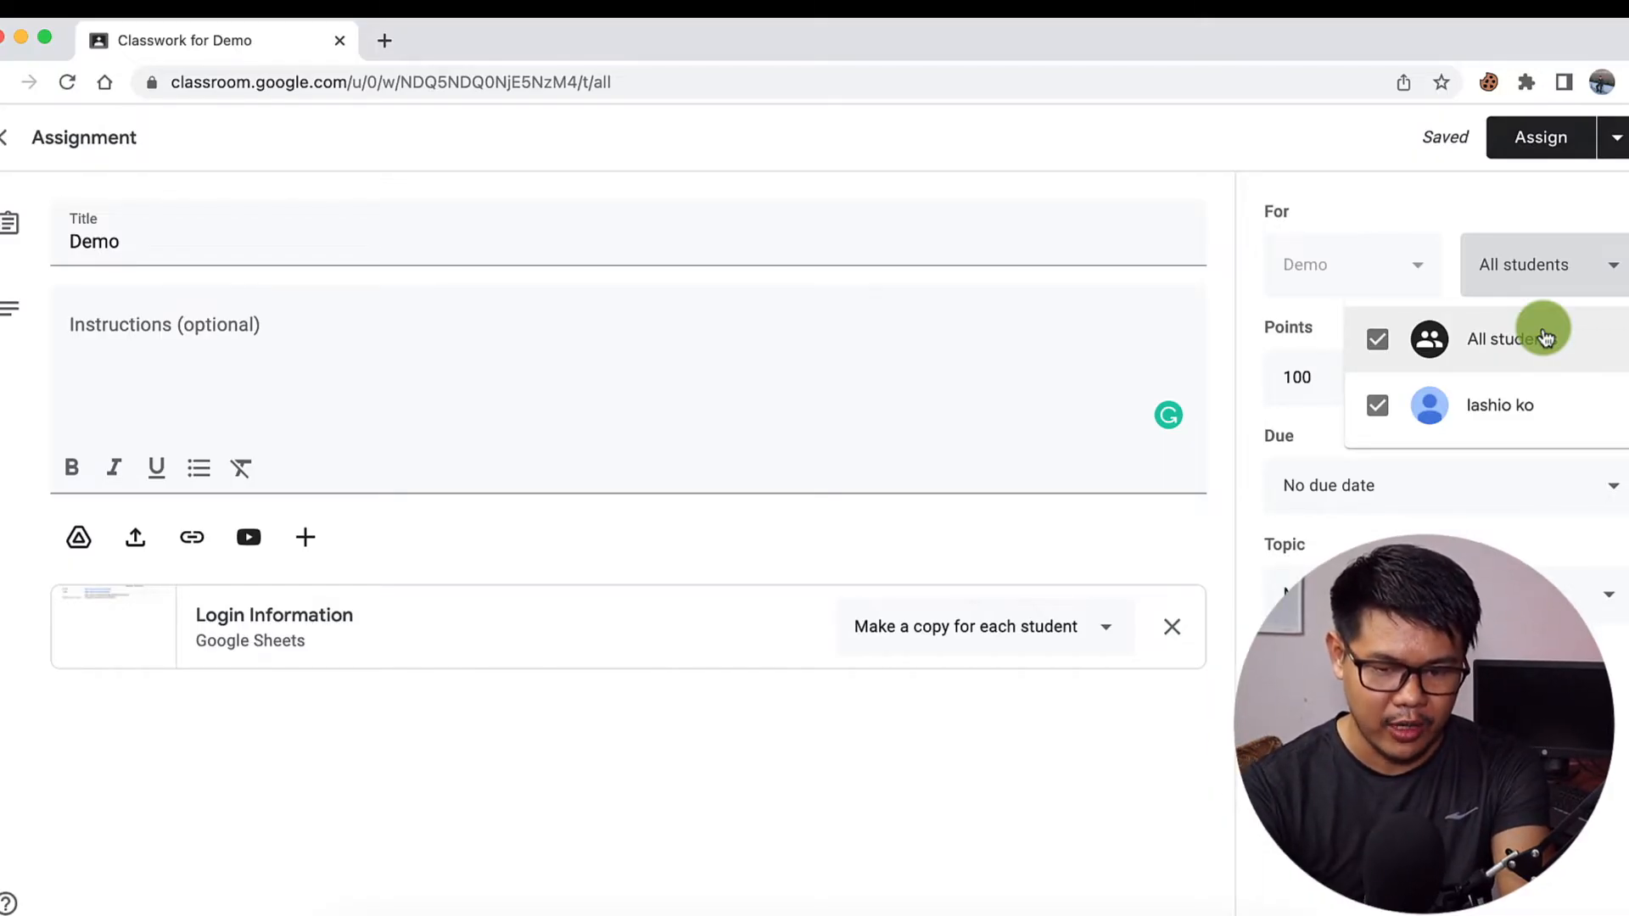
{"action": "left_click", "coordinate": [1381, 208]}
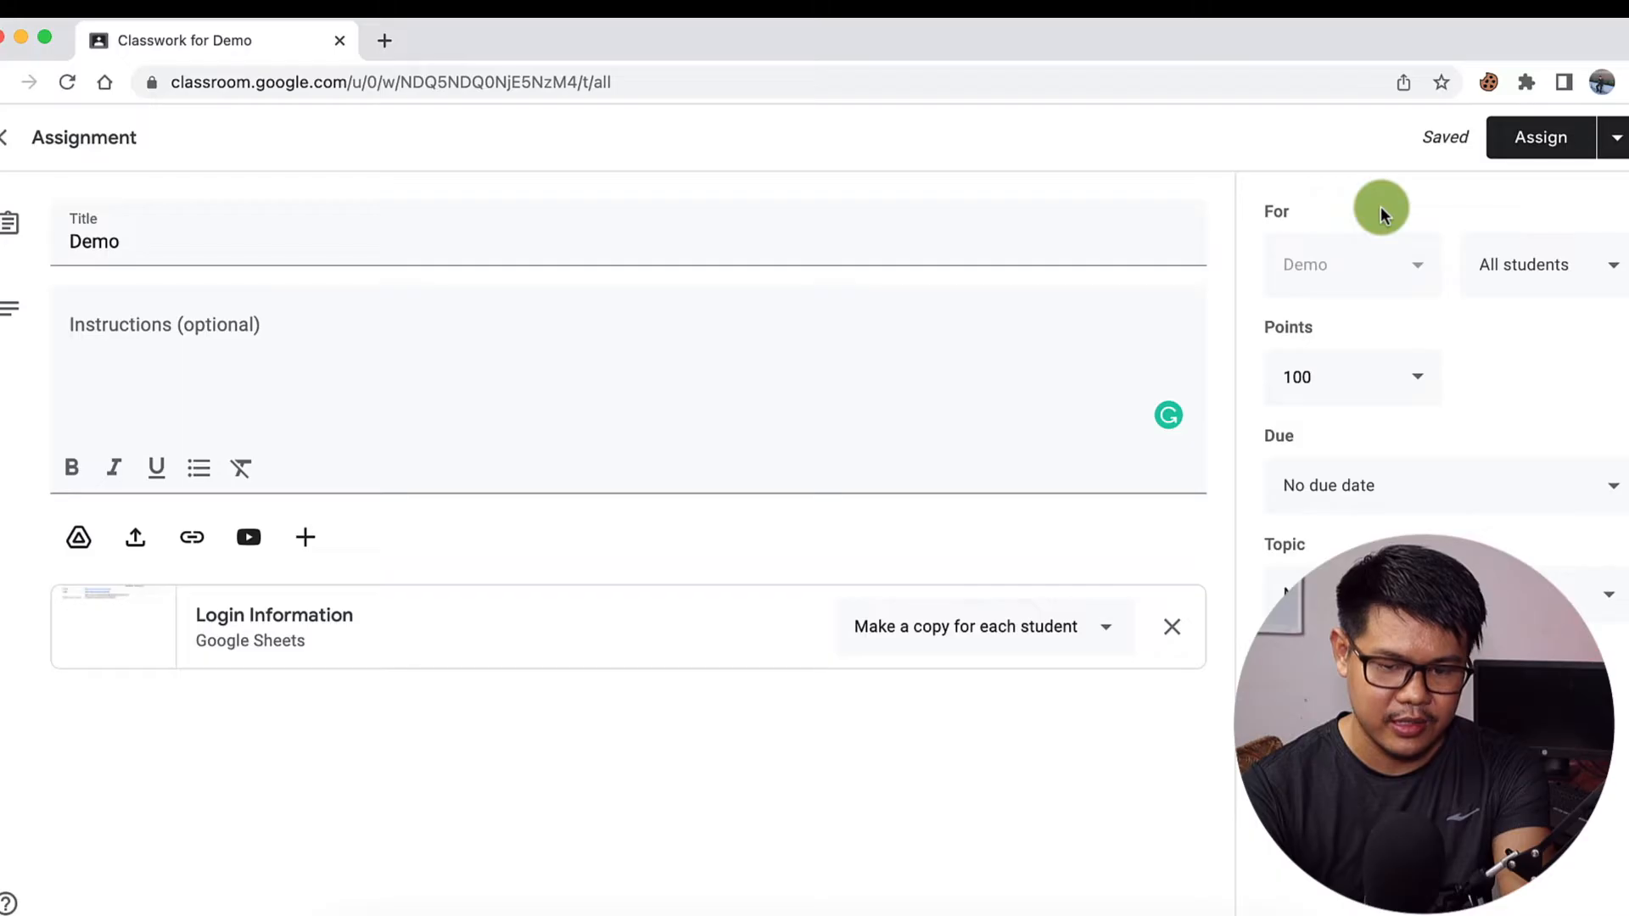
Step: Make the Demo assignment ungraded with a due date of March 25, 2022, and assign it
{"action": "left_click", "coordinate": [1420, 380]}
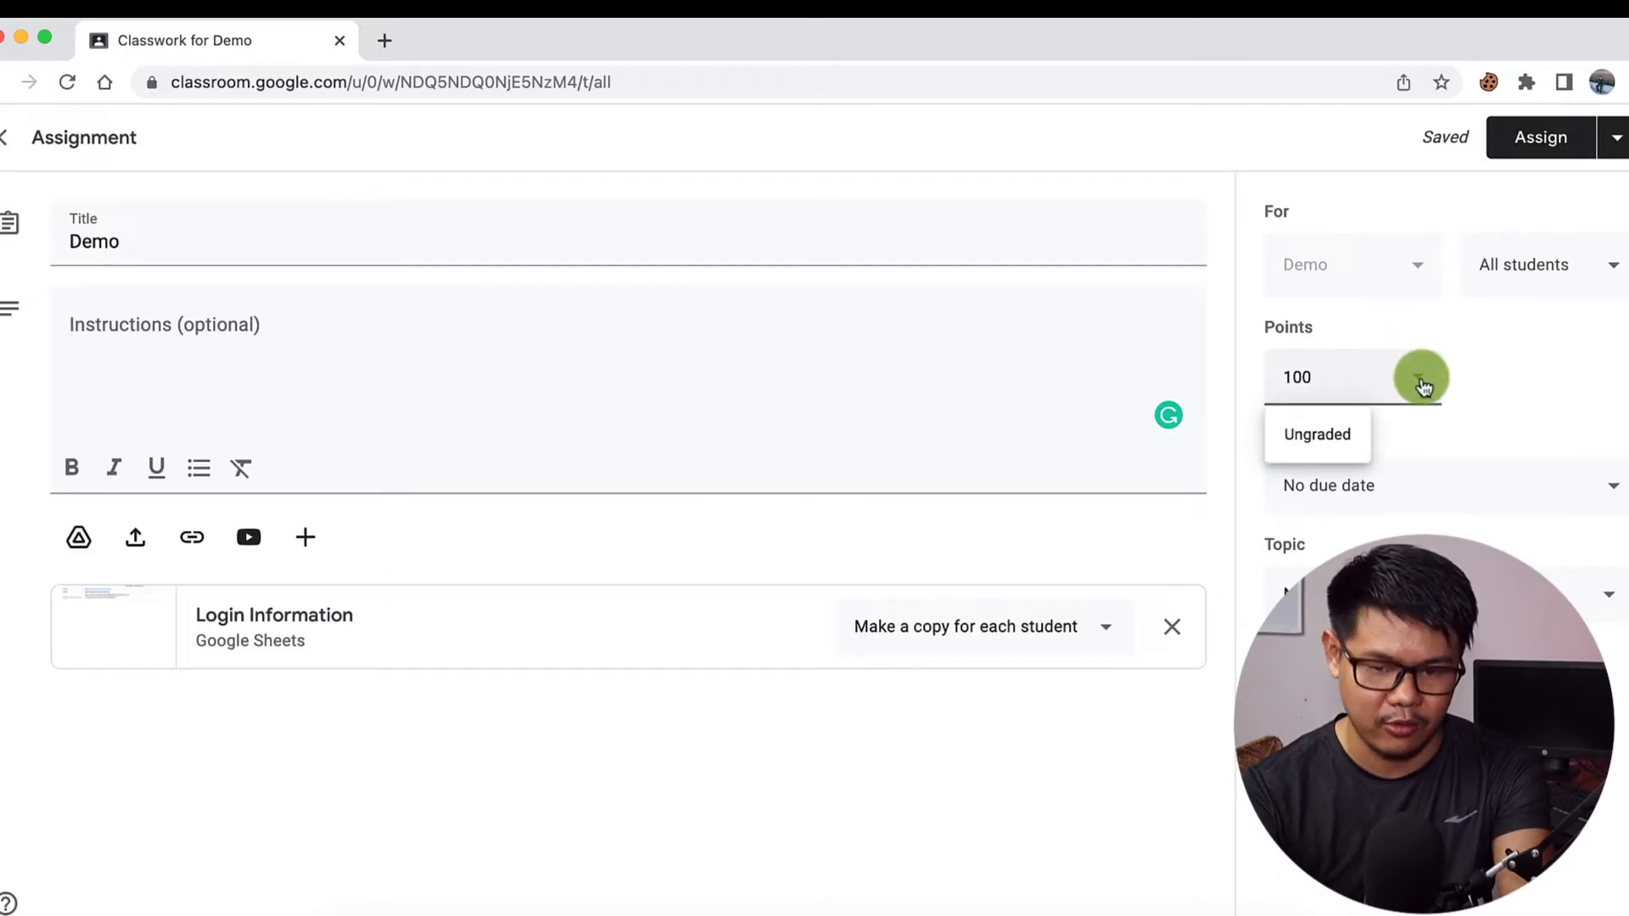
{"action": "left_click", "coordinate": [1334, 433]}
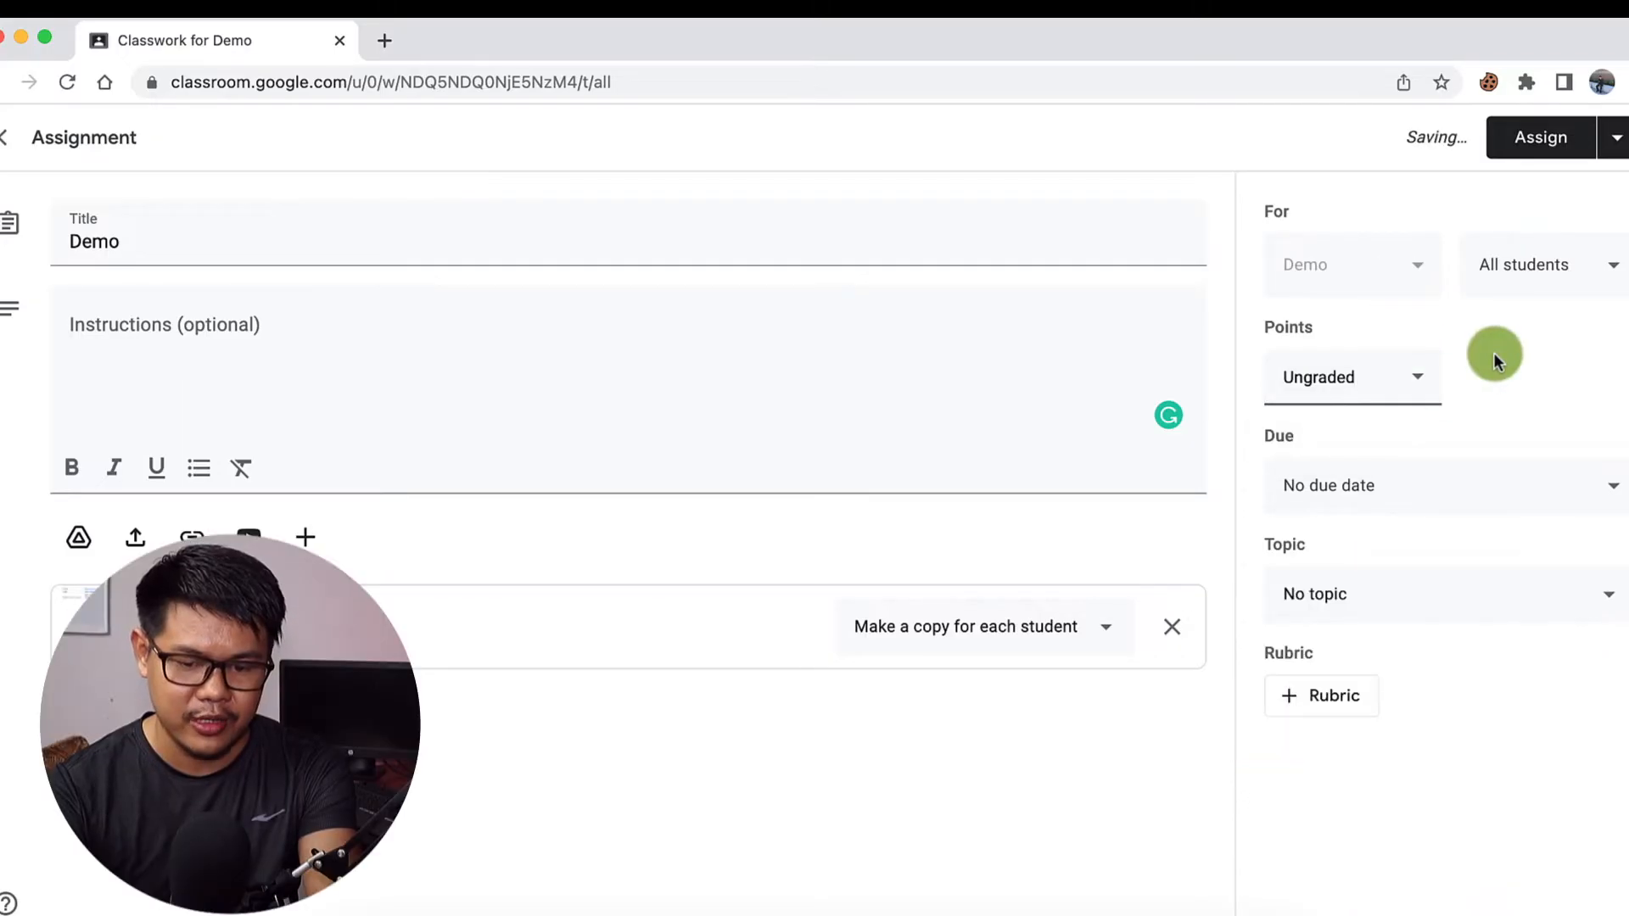
{"action": "left_click", "coordinate": [1600, 478]}
{"action": "left_click", "coordinate": [1511, 573]}
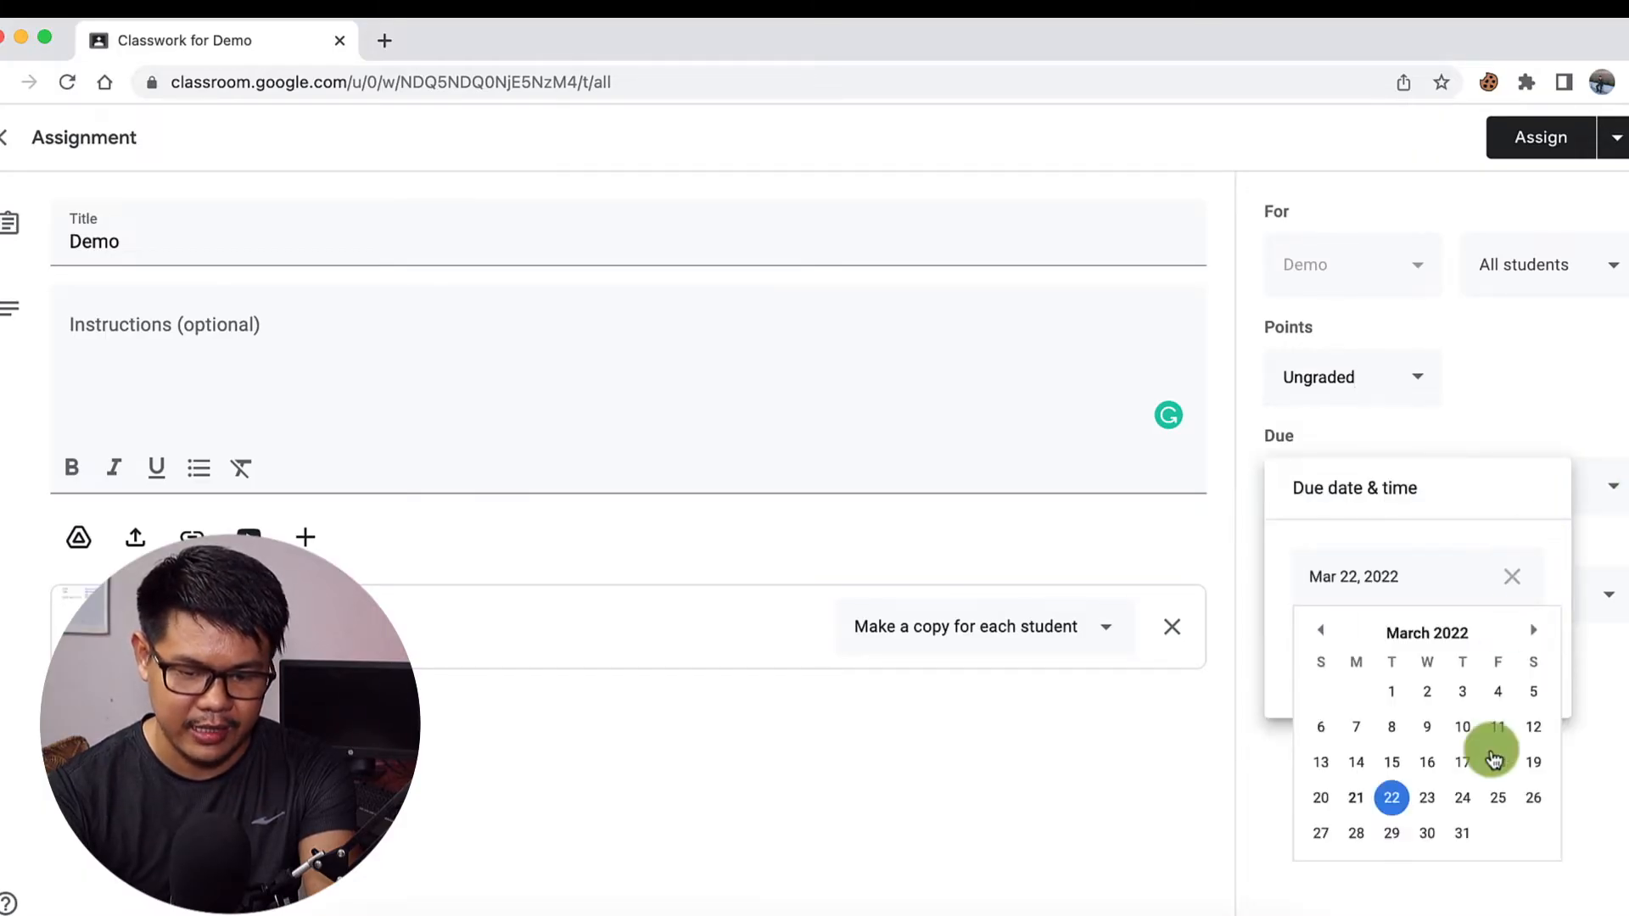
{"action": "left_click", "coordinate": [1497, 796]}
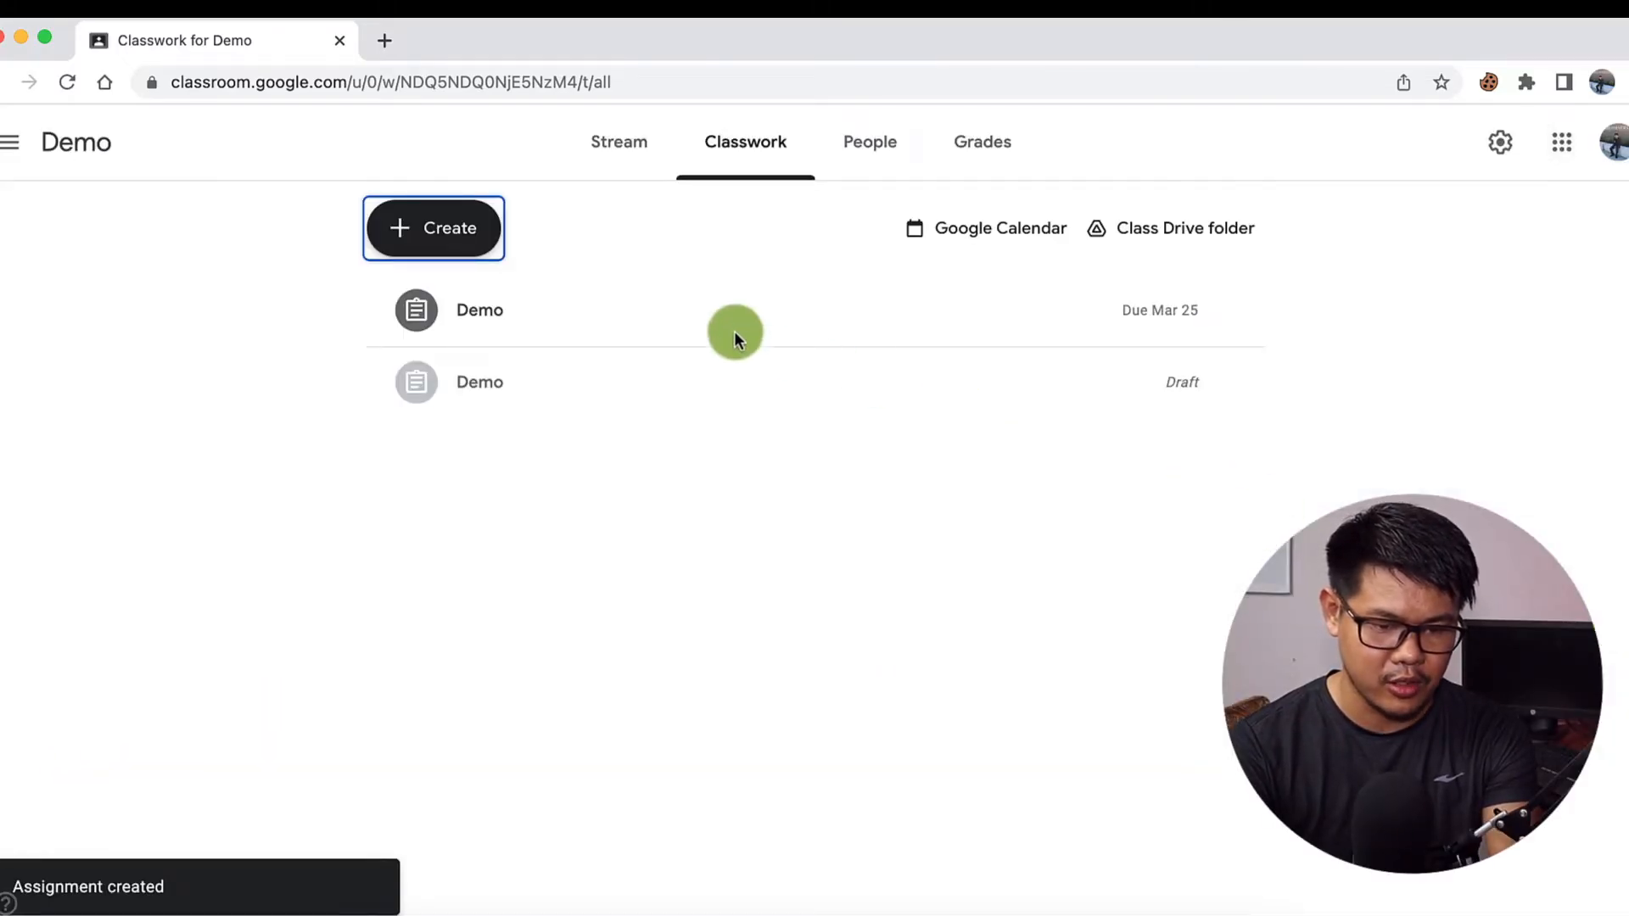
Step: Create a quiz assignment titled Demo Quiz with the Blank Quiz form attached
{"action": "left_click", "coordinate": [459, 244]}
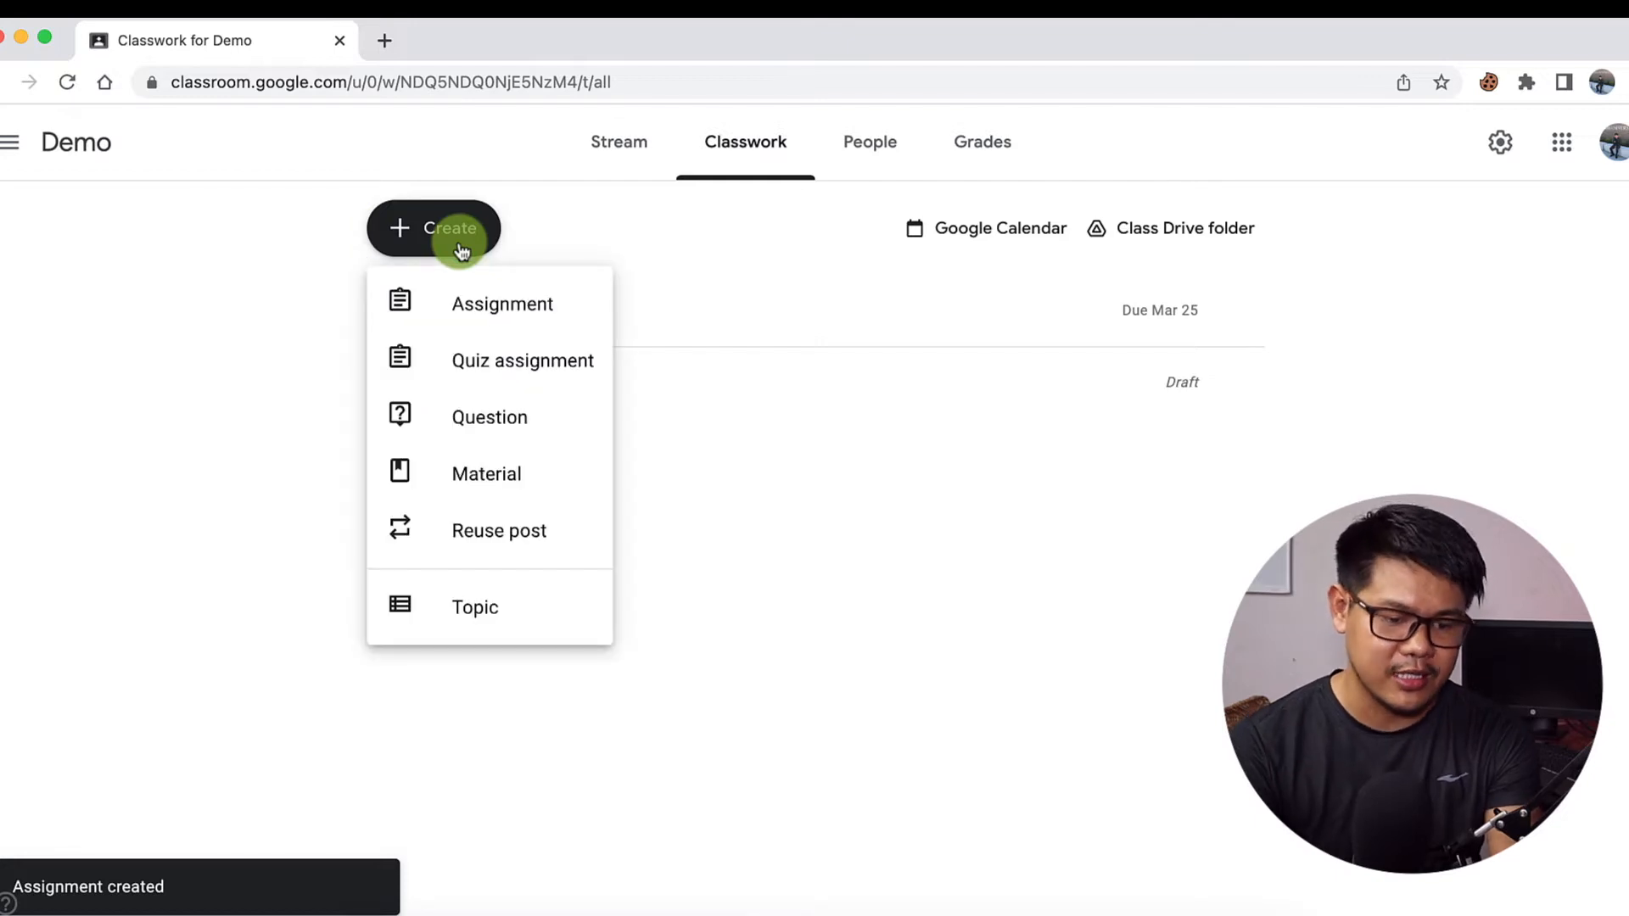
{"action": "left_click", "coordinate": [475, 355]}
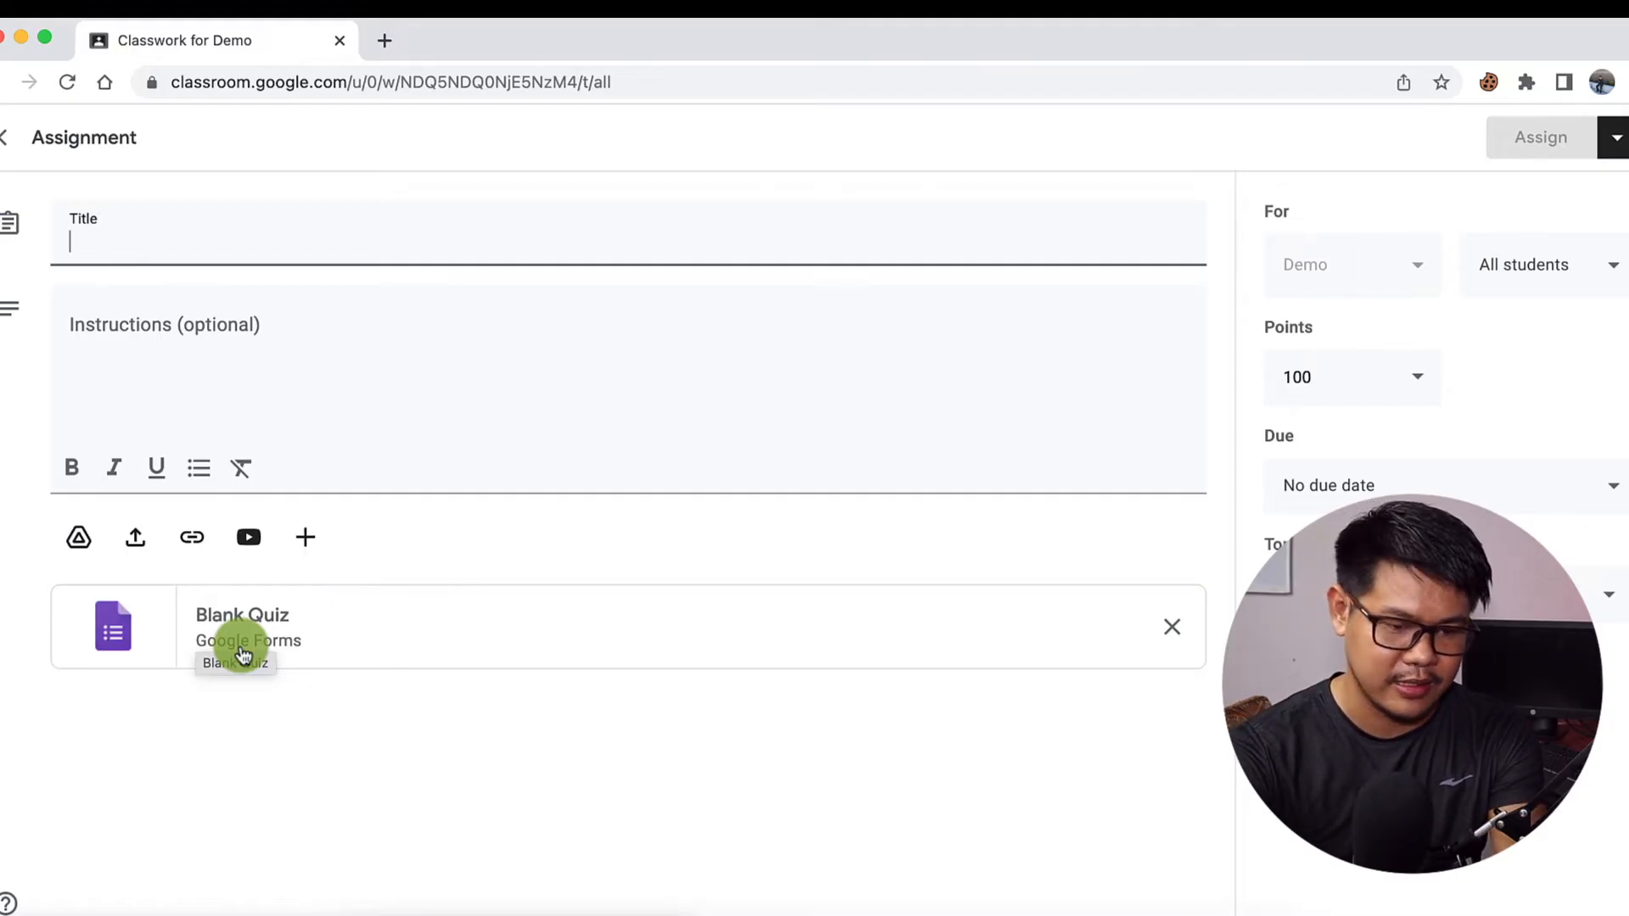
{"action": "type", "text": "De"}
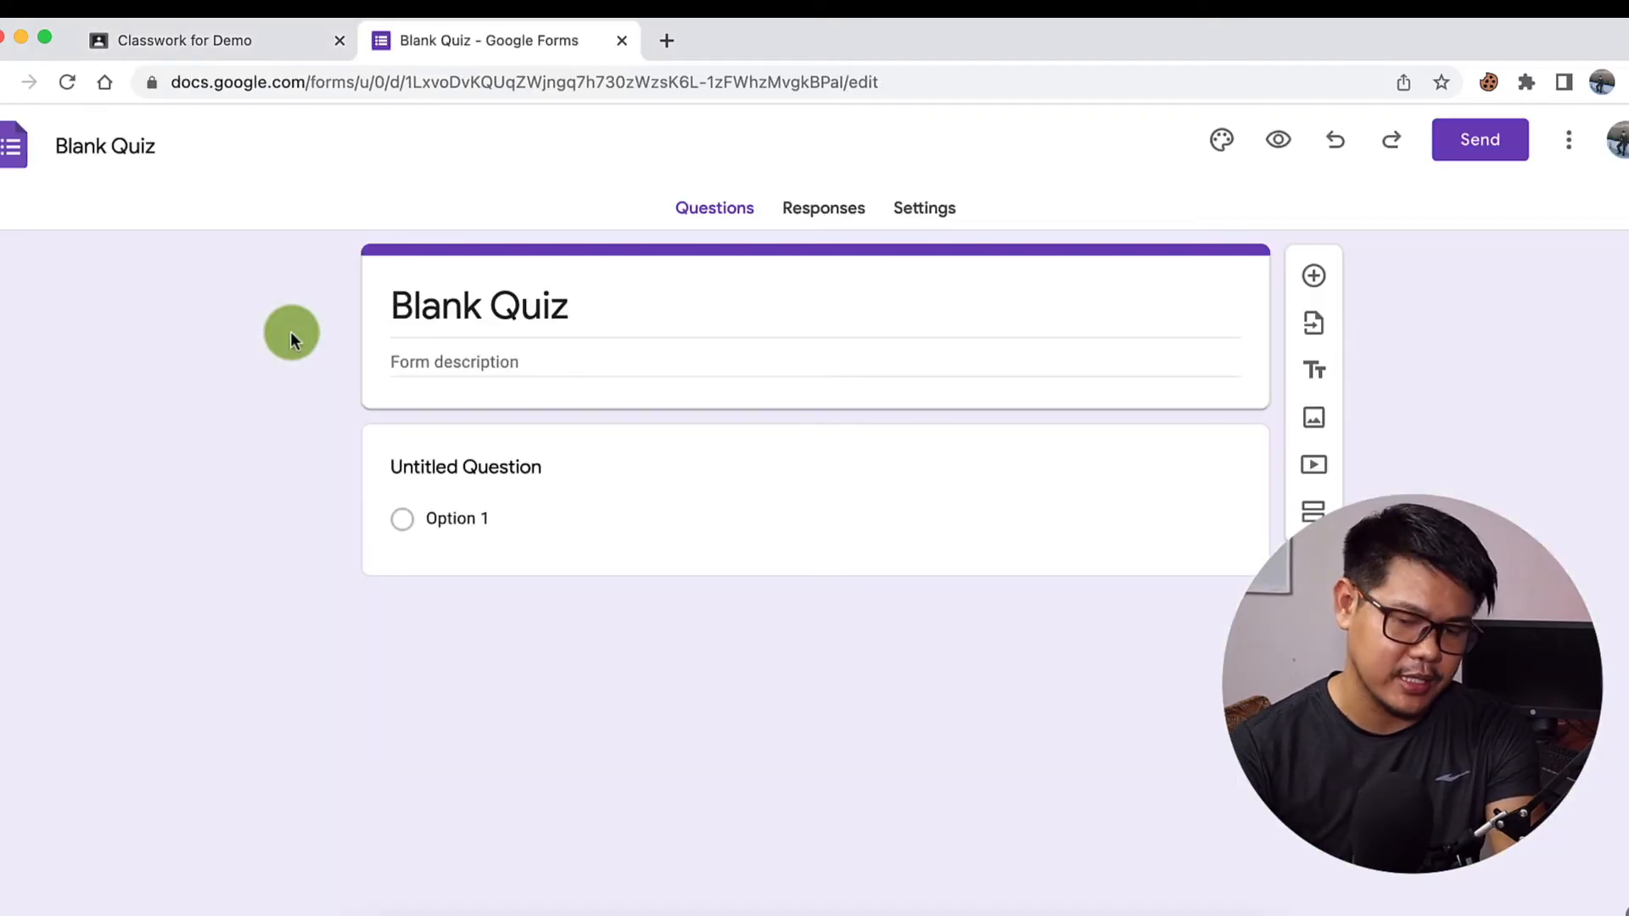
Step: Review the Blank Quiz form, the assigning options and the student list, and leave the quiz as a draft
{"action": "left_click", "coordinate": [575, 295]}
{"action": "left_click", "coordinate": [621, 40]}
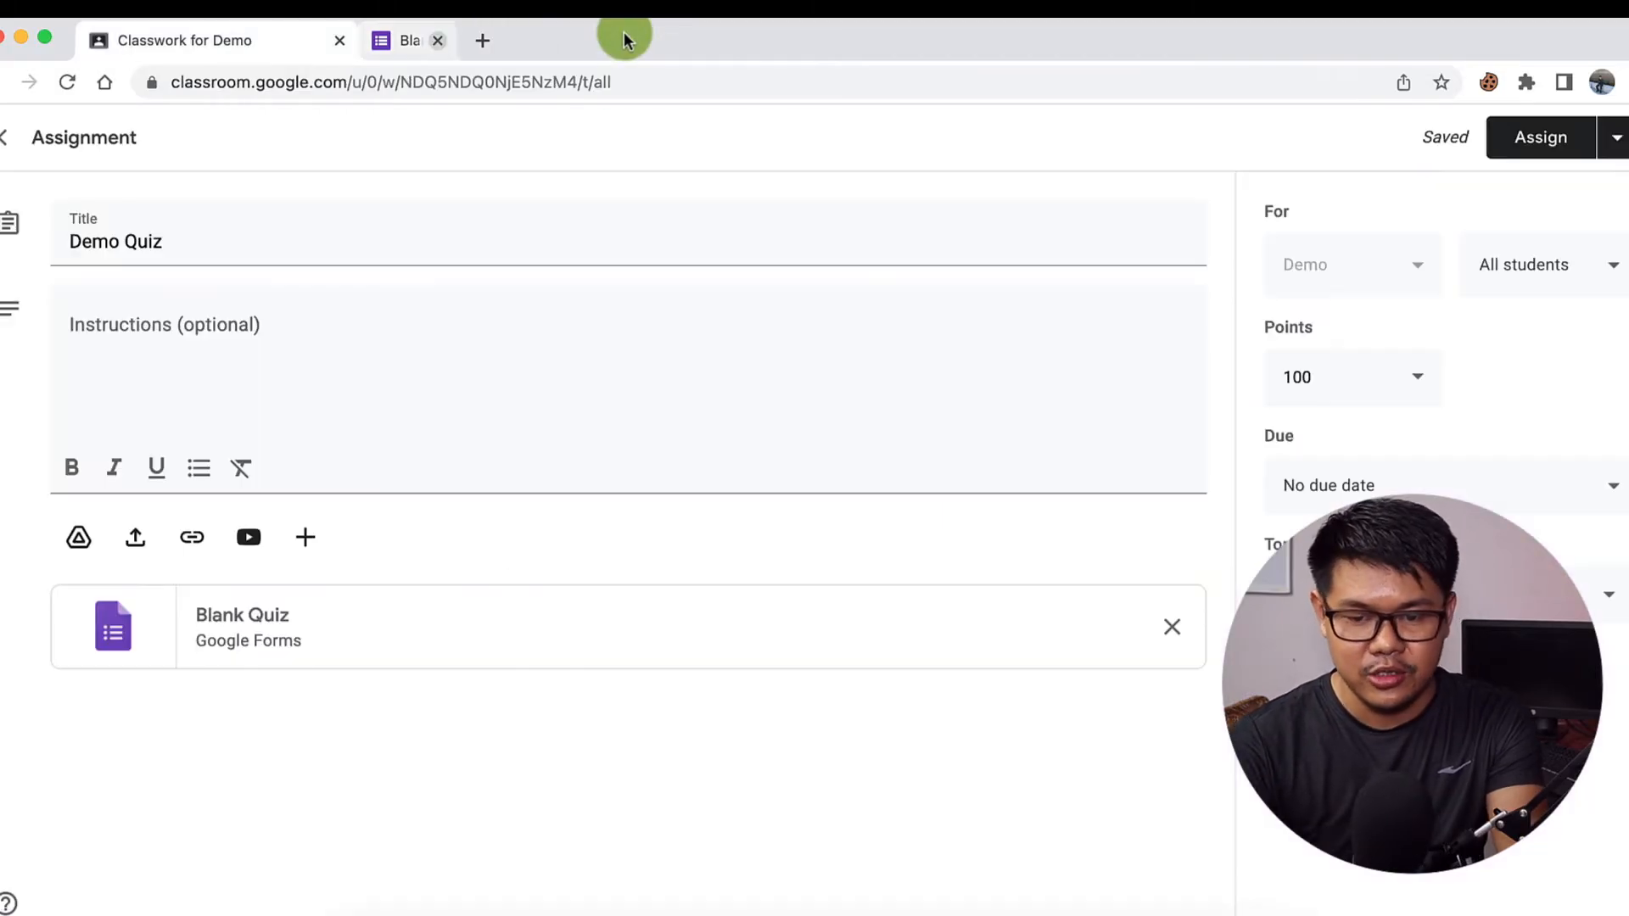
{"action": "left_click", "coordinate": [667, 331]}
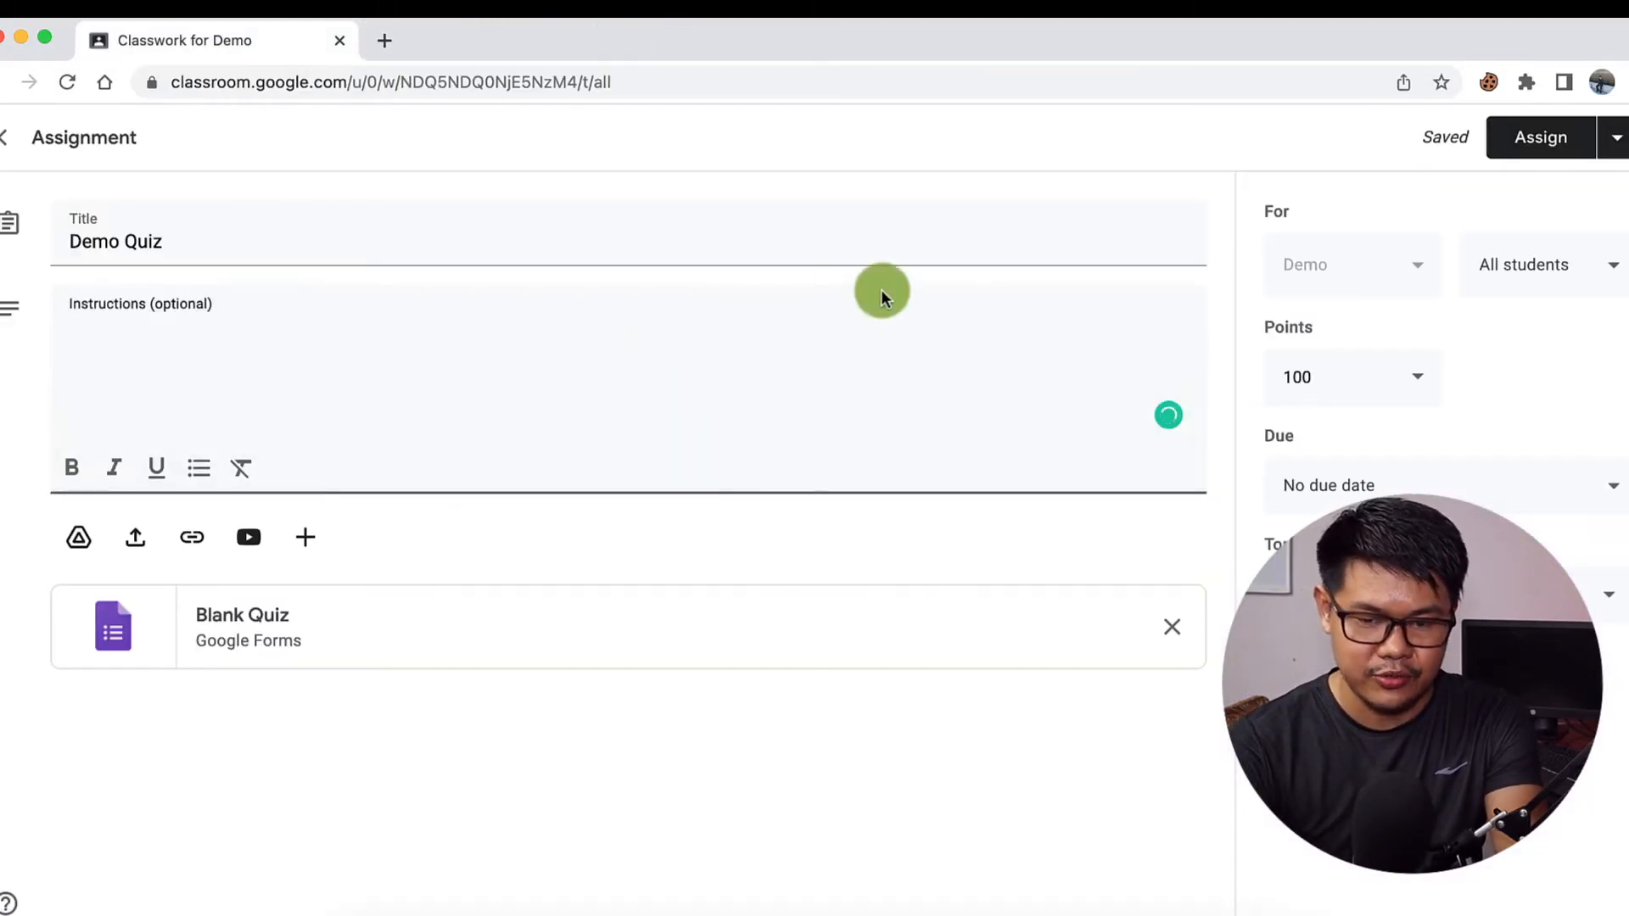
{"action": "left_click", "coordinate": [1616, 140]}
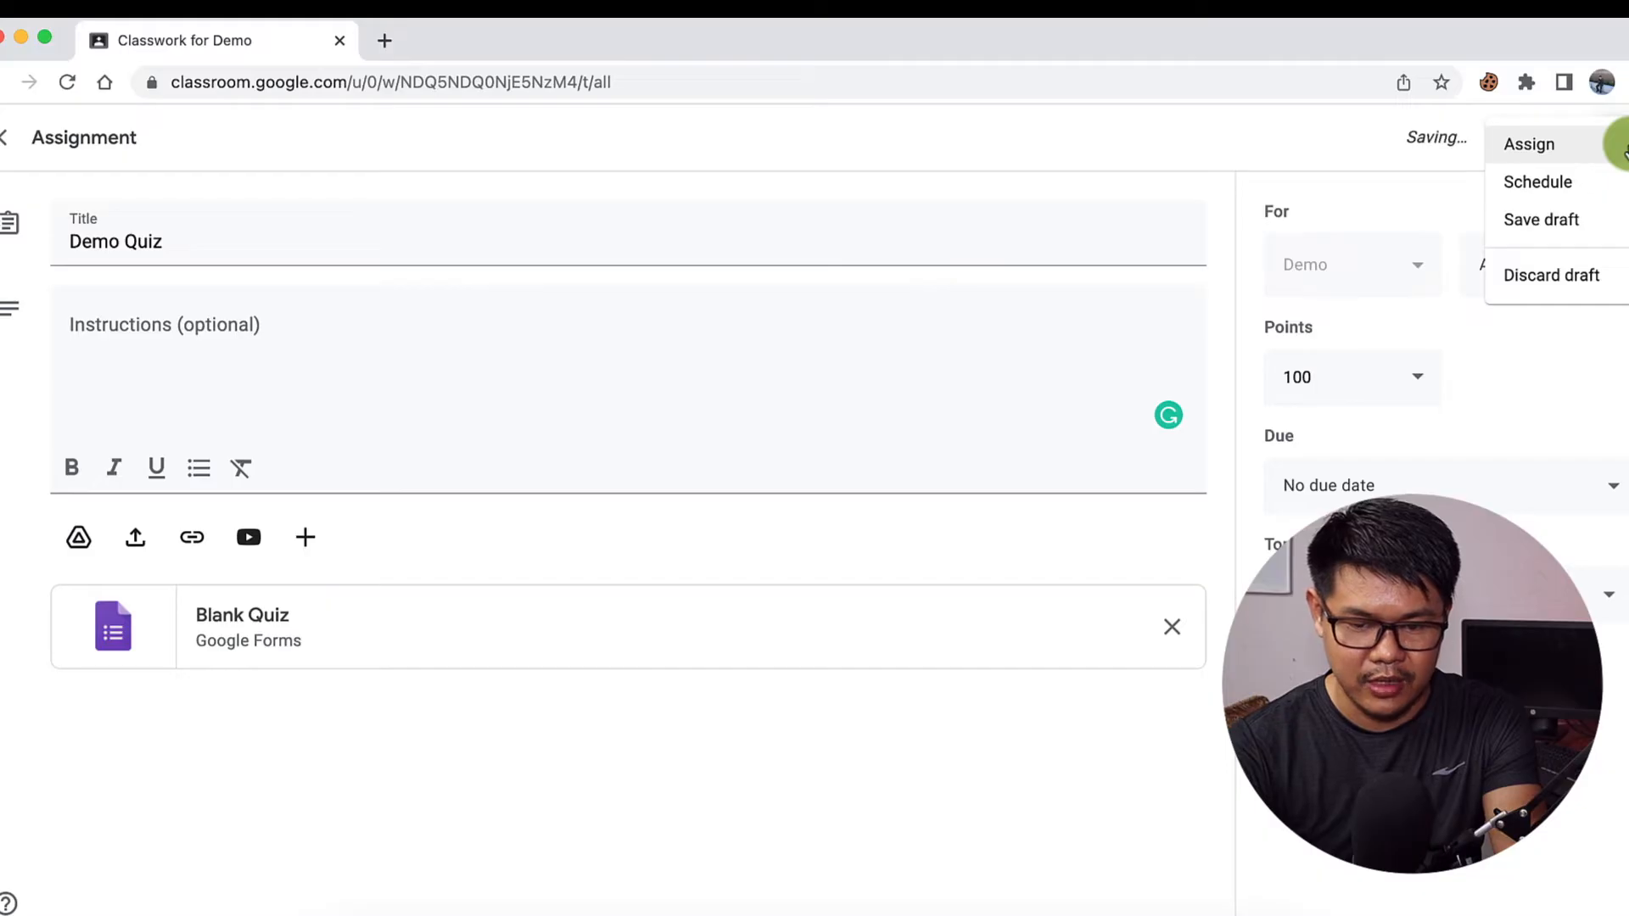
{"action": "left_click", "coordinate": [1406, 222]}
{"action": "left_click", "coordinate": [1597, 264]}
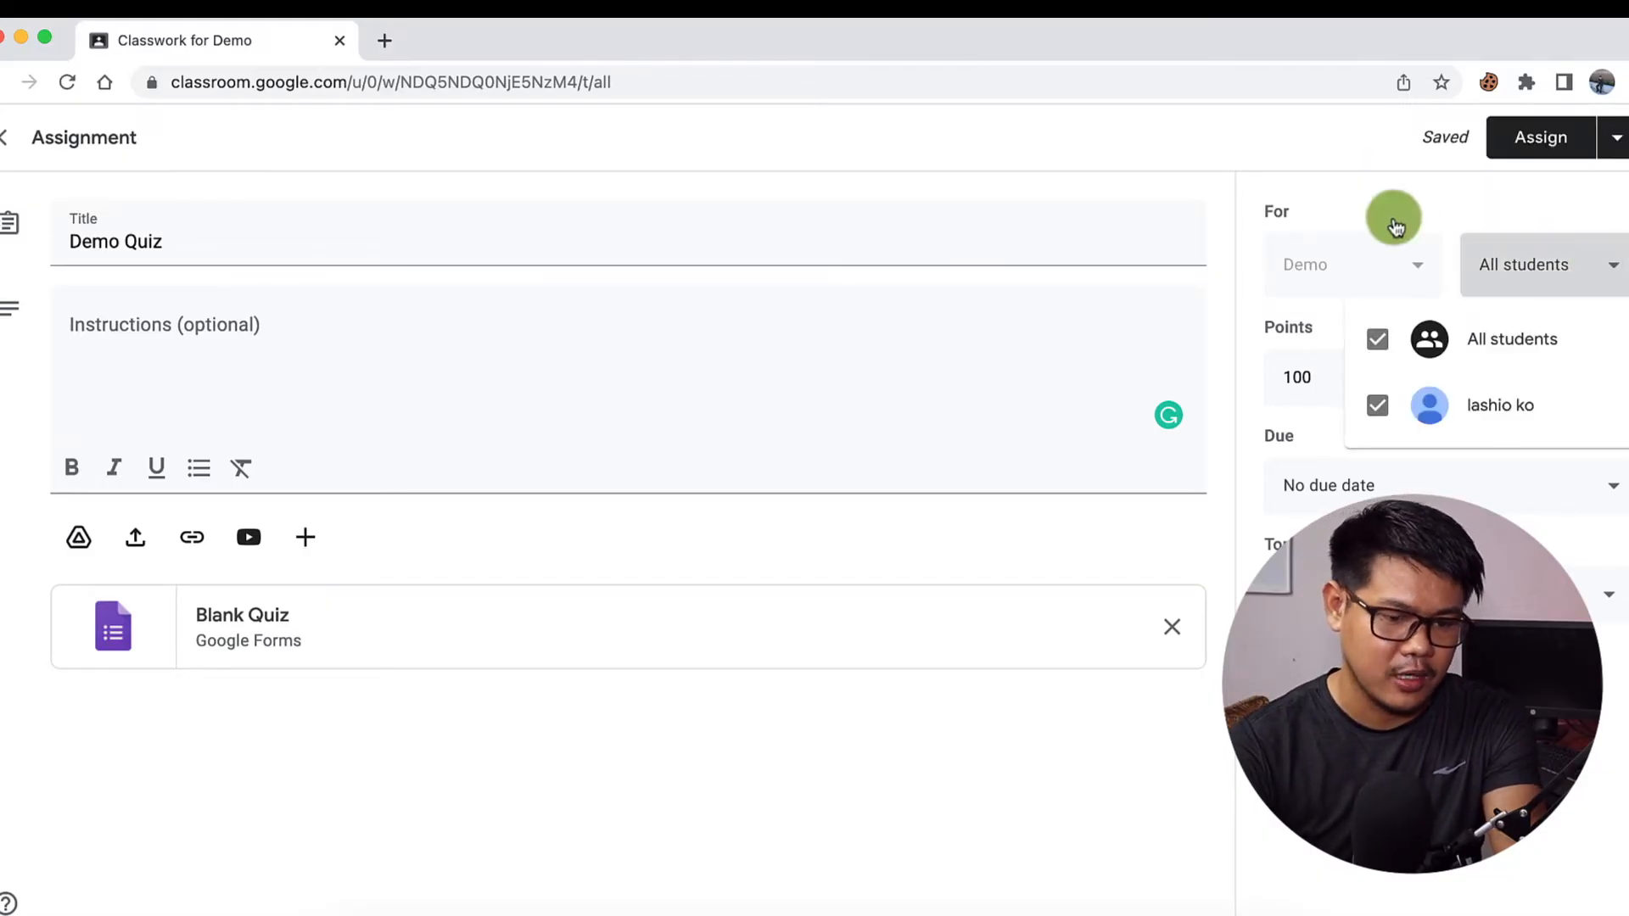
{"action": "left_click", "coordinate": [4, 145]}
Step: Create the short-answer question "What is your favourite color?" and post it to all students
{"action": "left_click", "coordinate": [405, 237]}
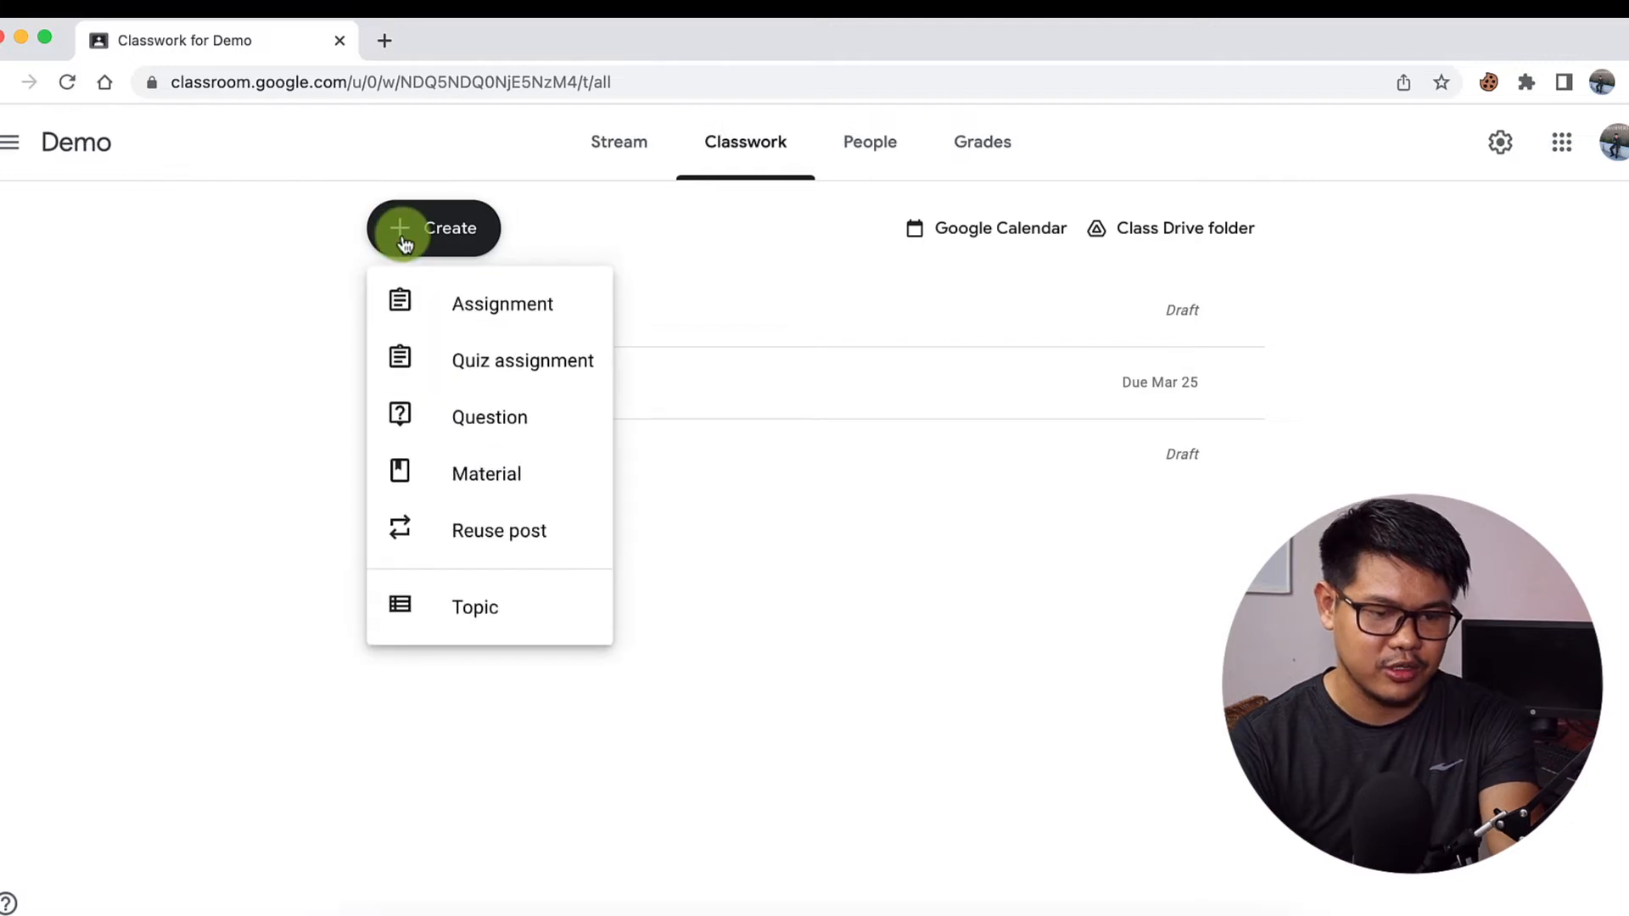
{"action": "left_click", "coordinate": [462, 420]}
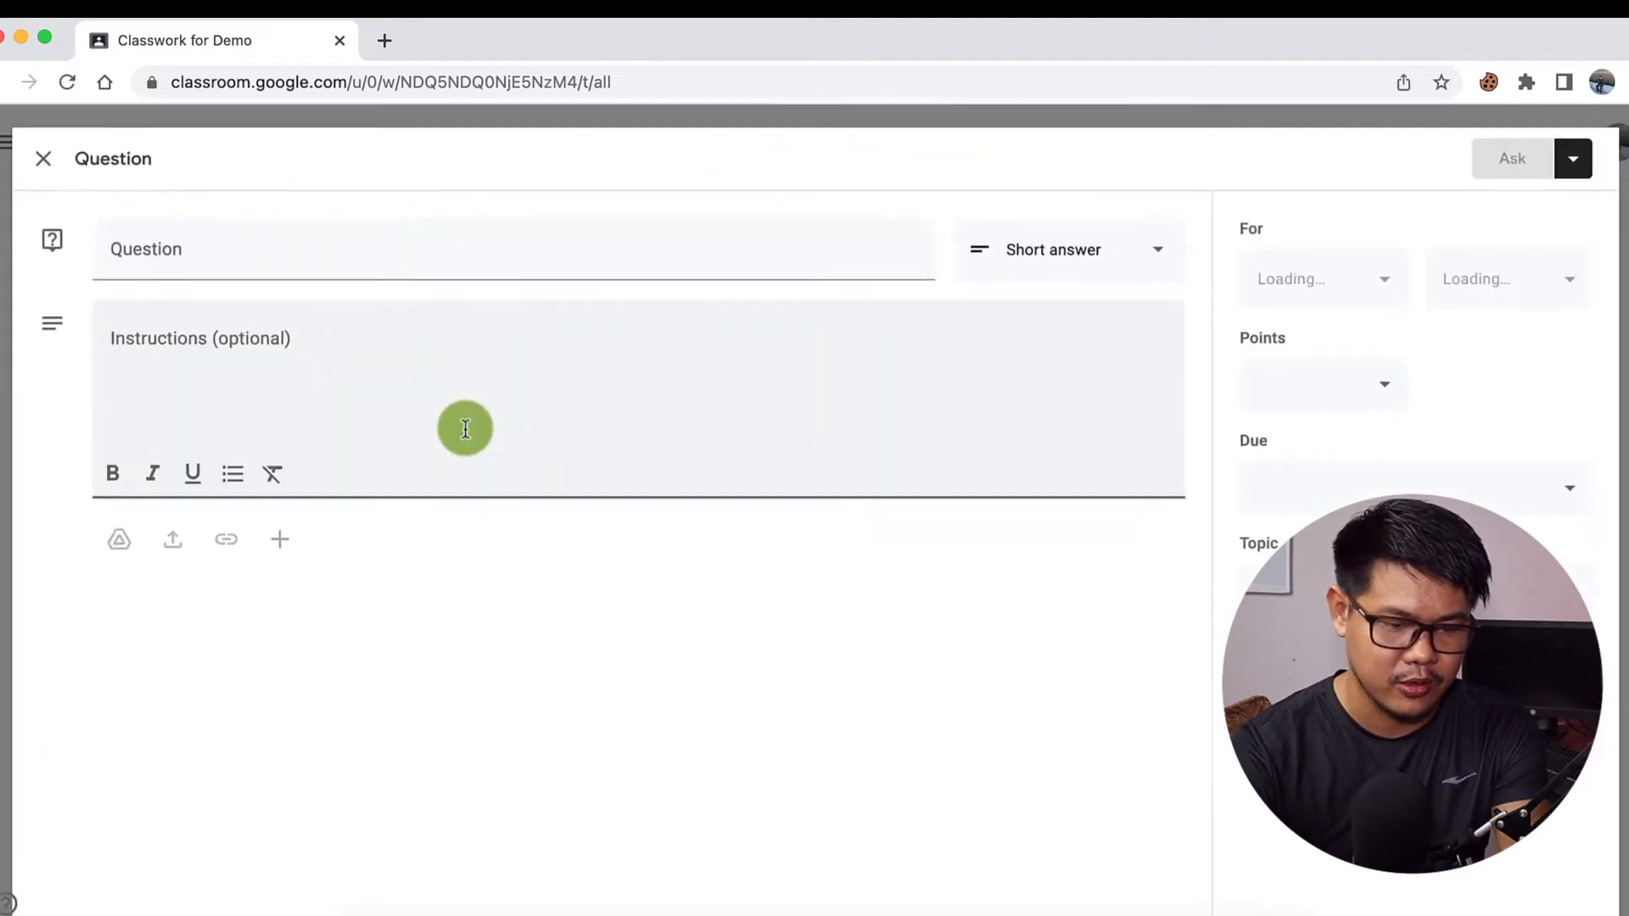
{"action": "type", "text": "What is your favourite color?"}
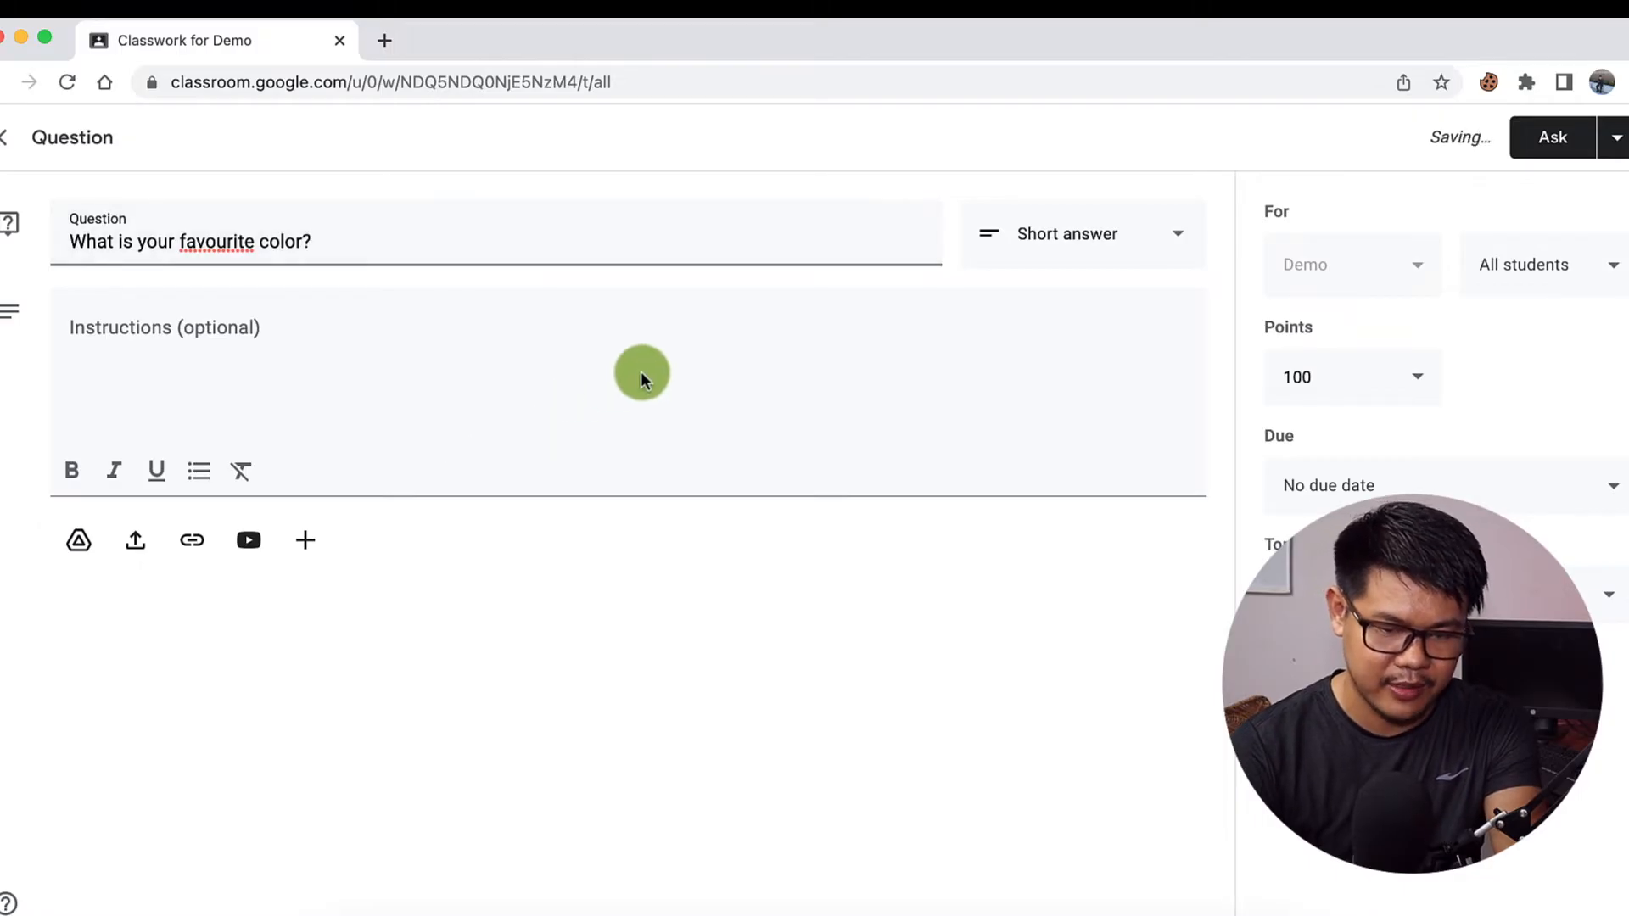
{"action": "left_click", "coordinate": [1118, 230]}
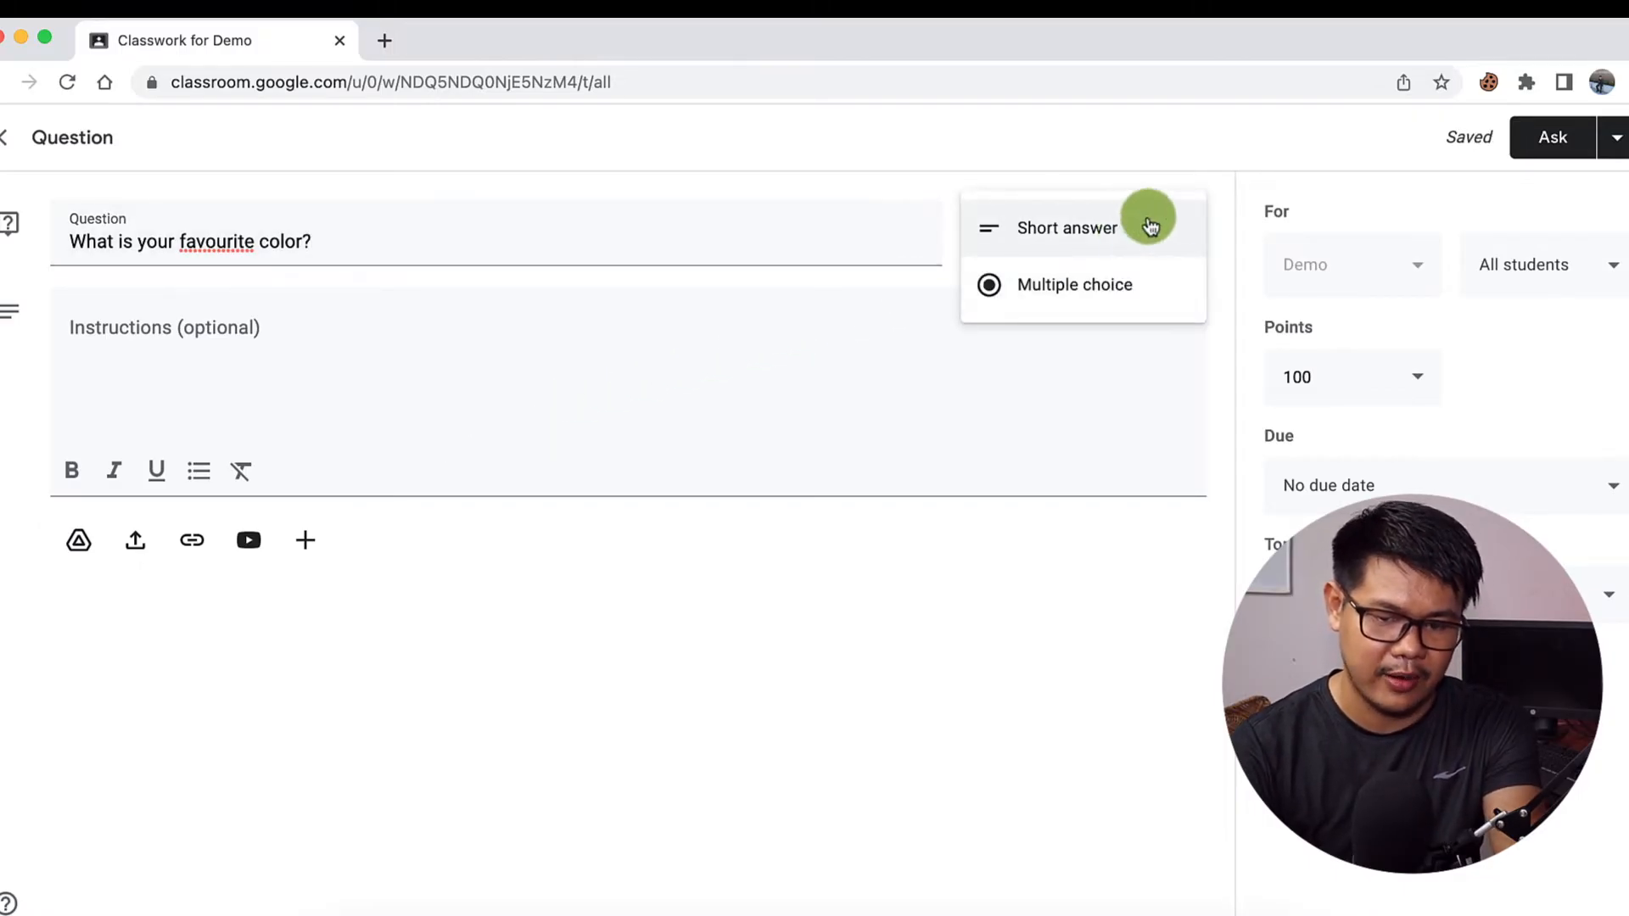
{"action": "left_click", "coordinate": [1137, 228]}
{"action": "left_click", "coordinate": [1578, 140]}
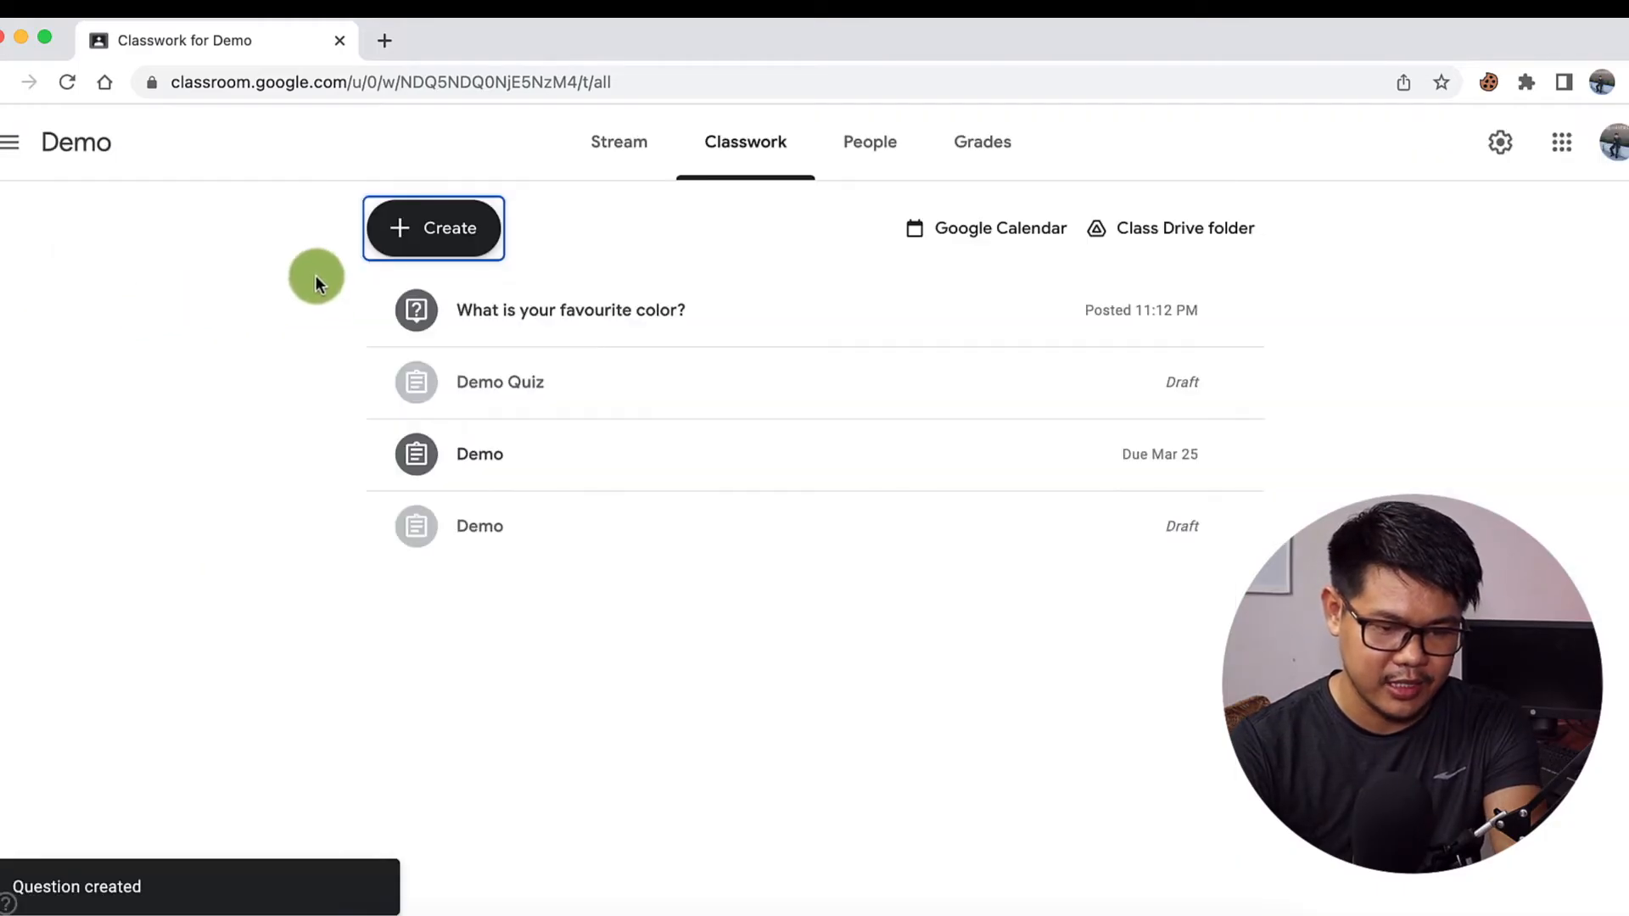
Step: Start a new material post in the class and title it Demo Materials
{"action": "left_click", "coordinate": [404, 254]}
{"action": "left_click", "coordinate": [486, 473]}
{"action": "type", "text": "Demo Material"}
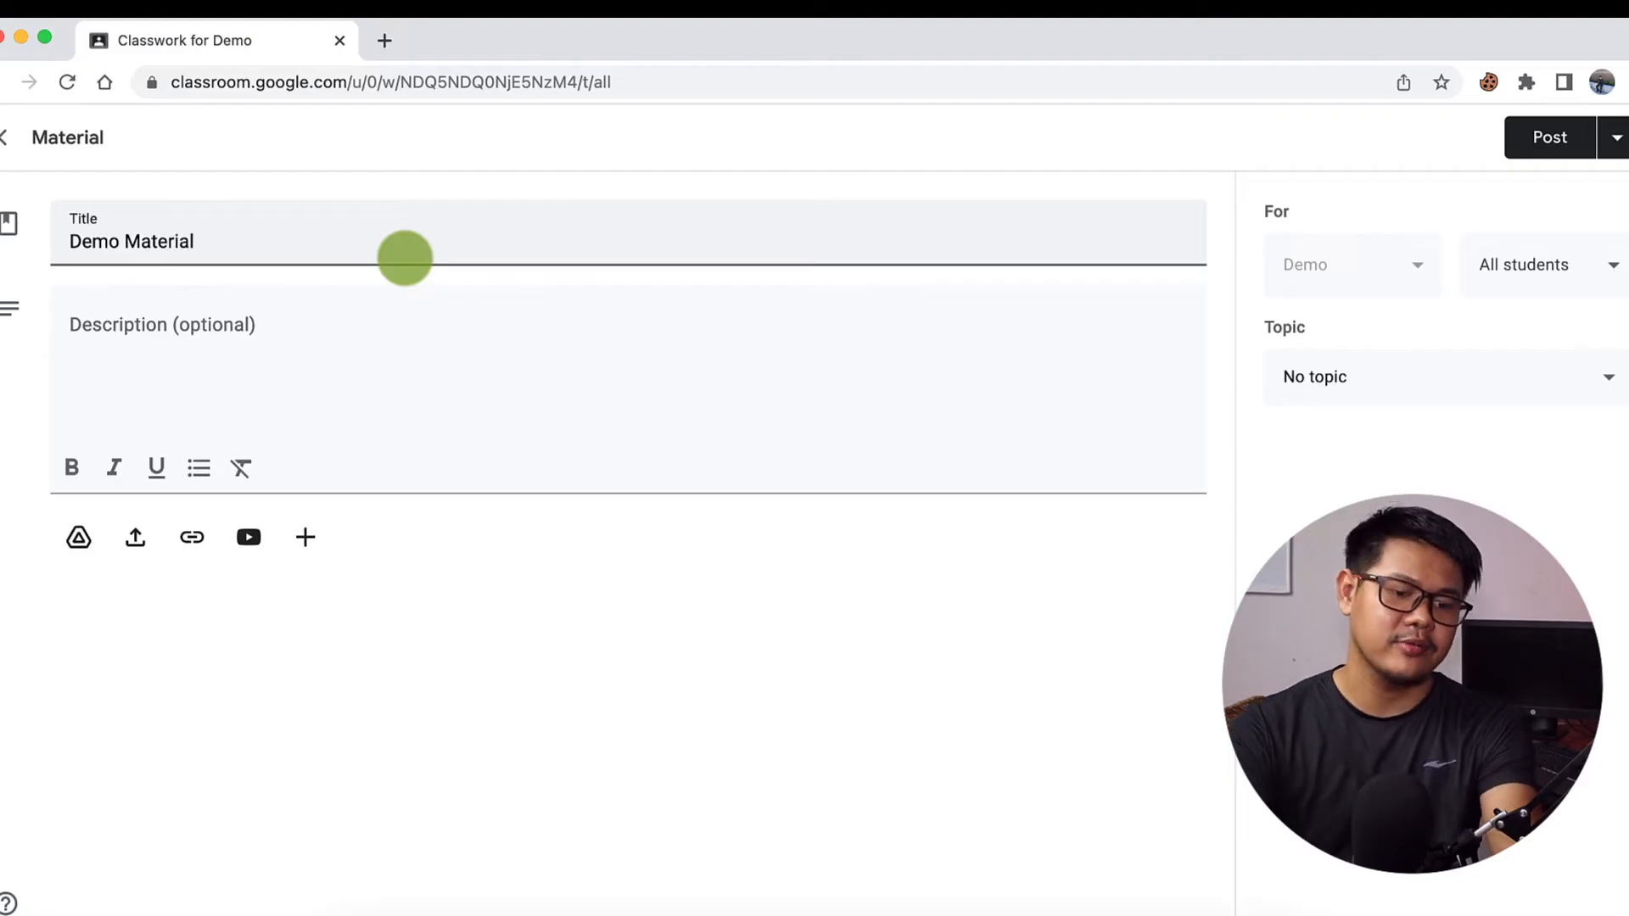
{"action": "type", "text": "s"}
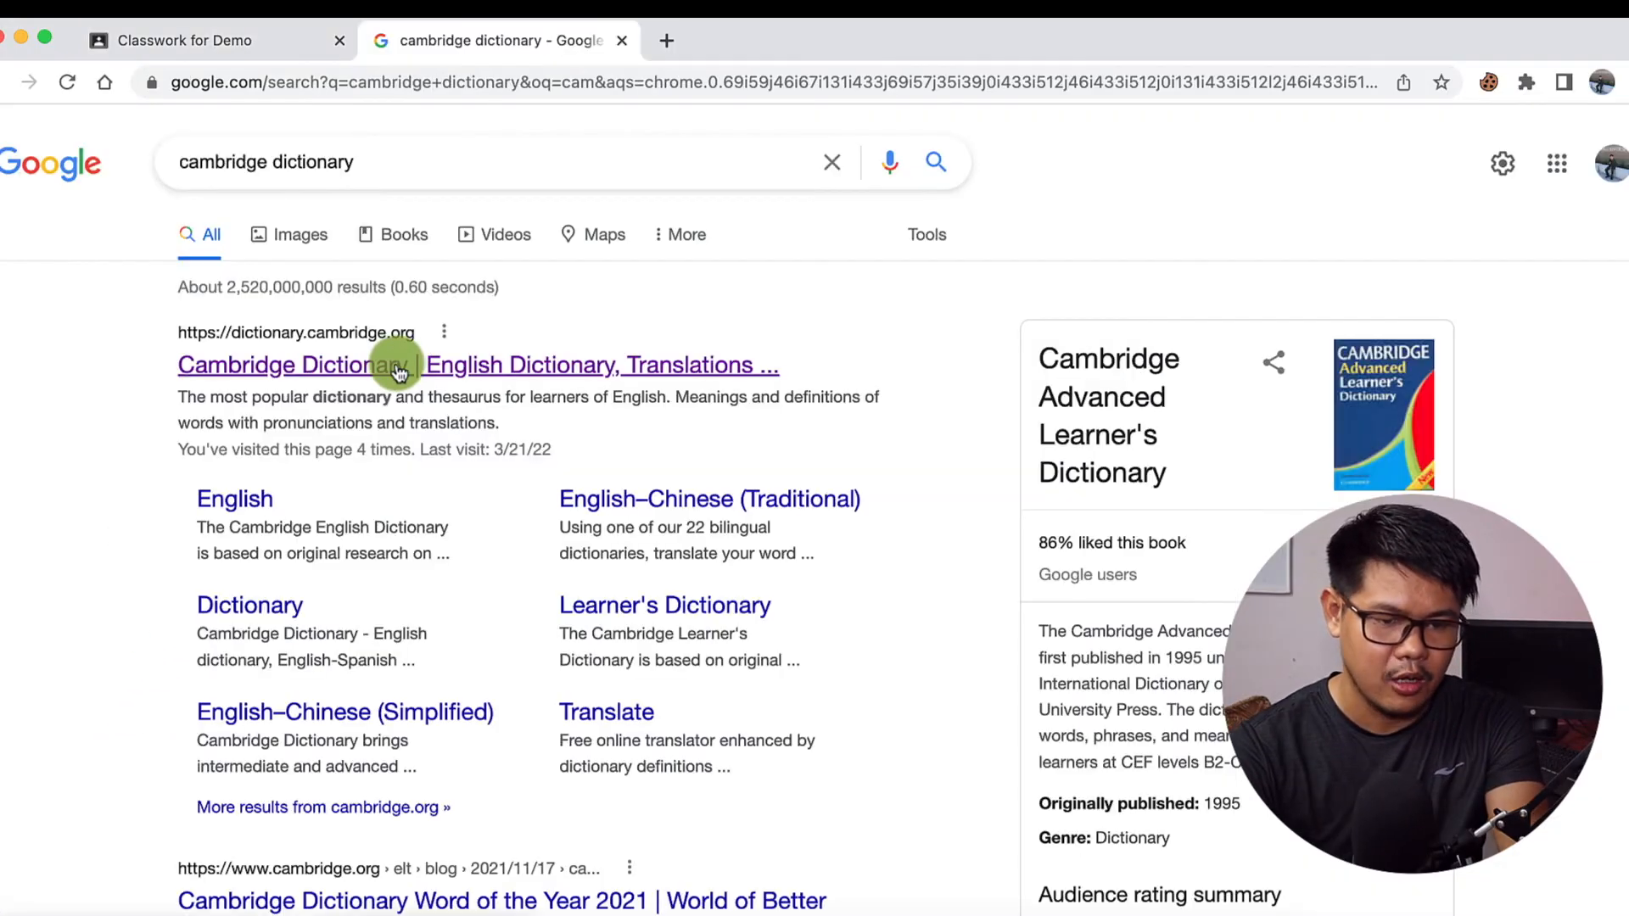
{"action": "left_click", "coordinate": [393, 363]}
{"action": "left_click", "coordinate": [241, 46]}
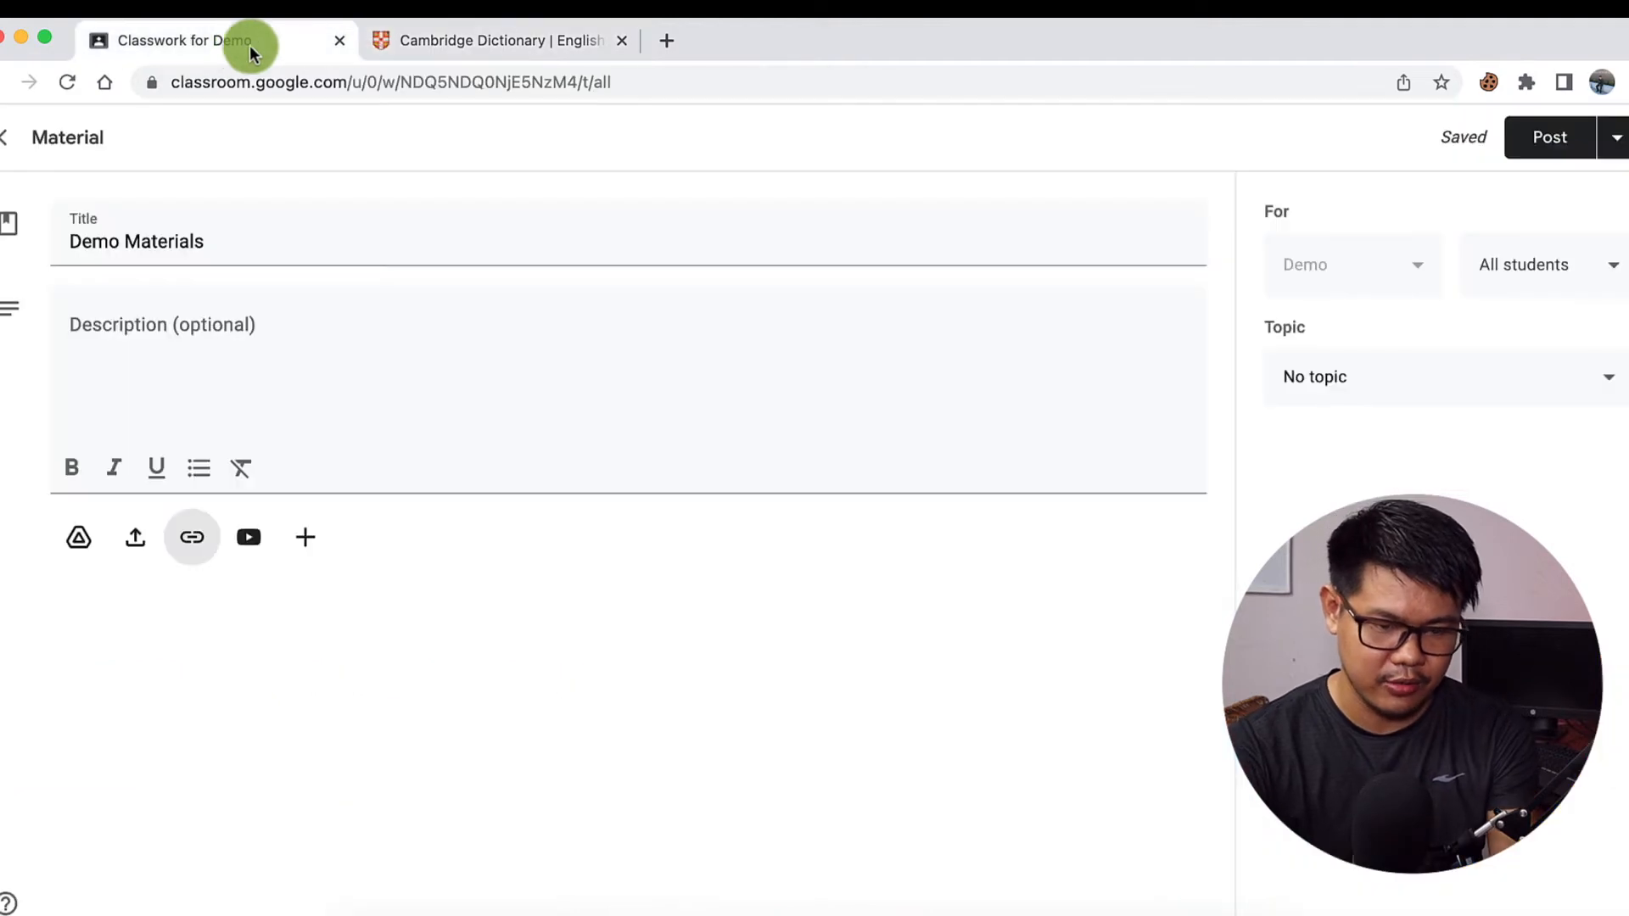
{"action": "left_click", "coordinate": [423, 35]}
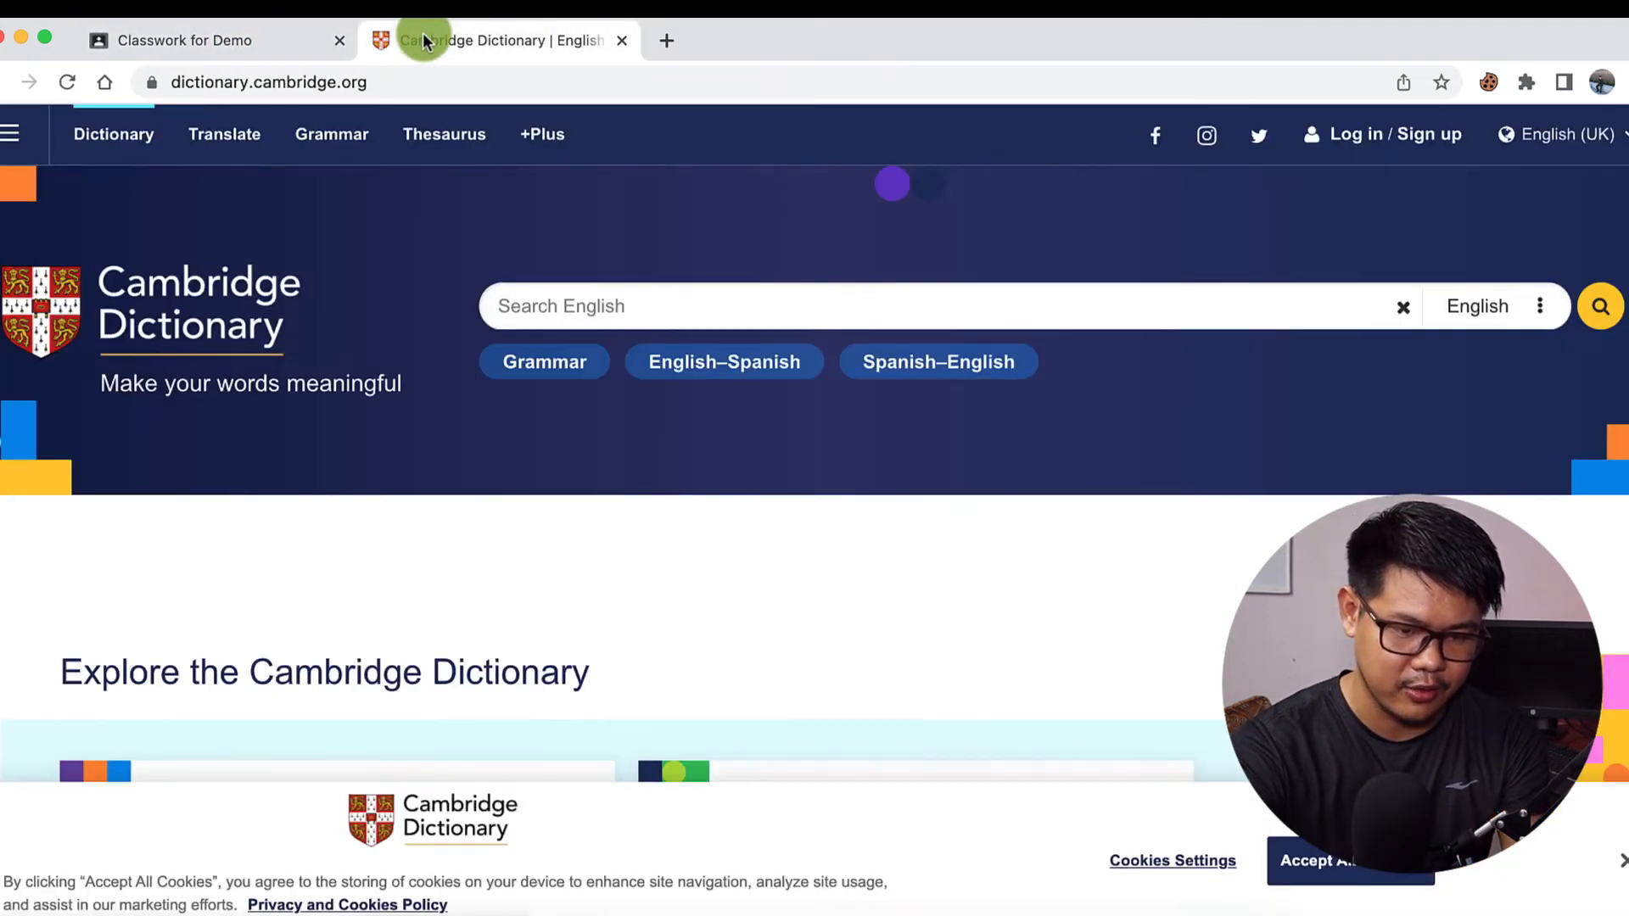
{"action": "left_click", "coordinate": [433, 83]}
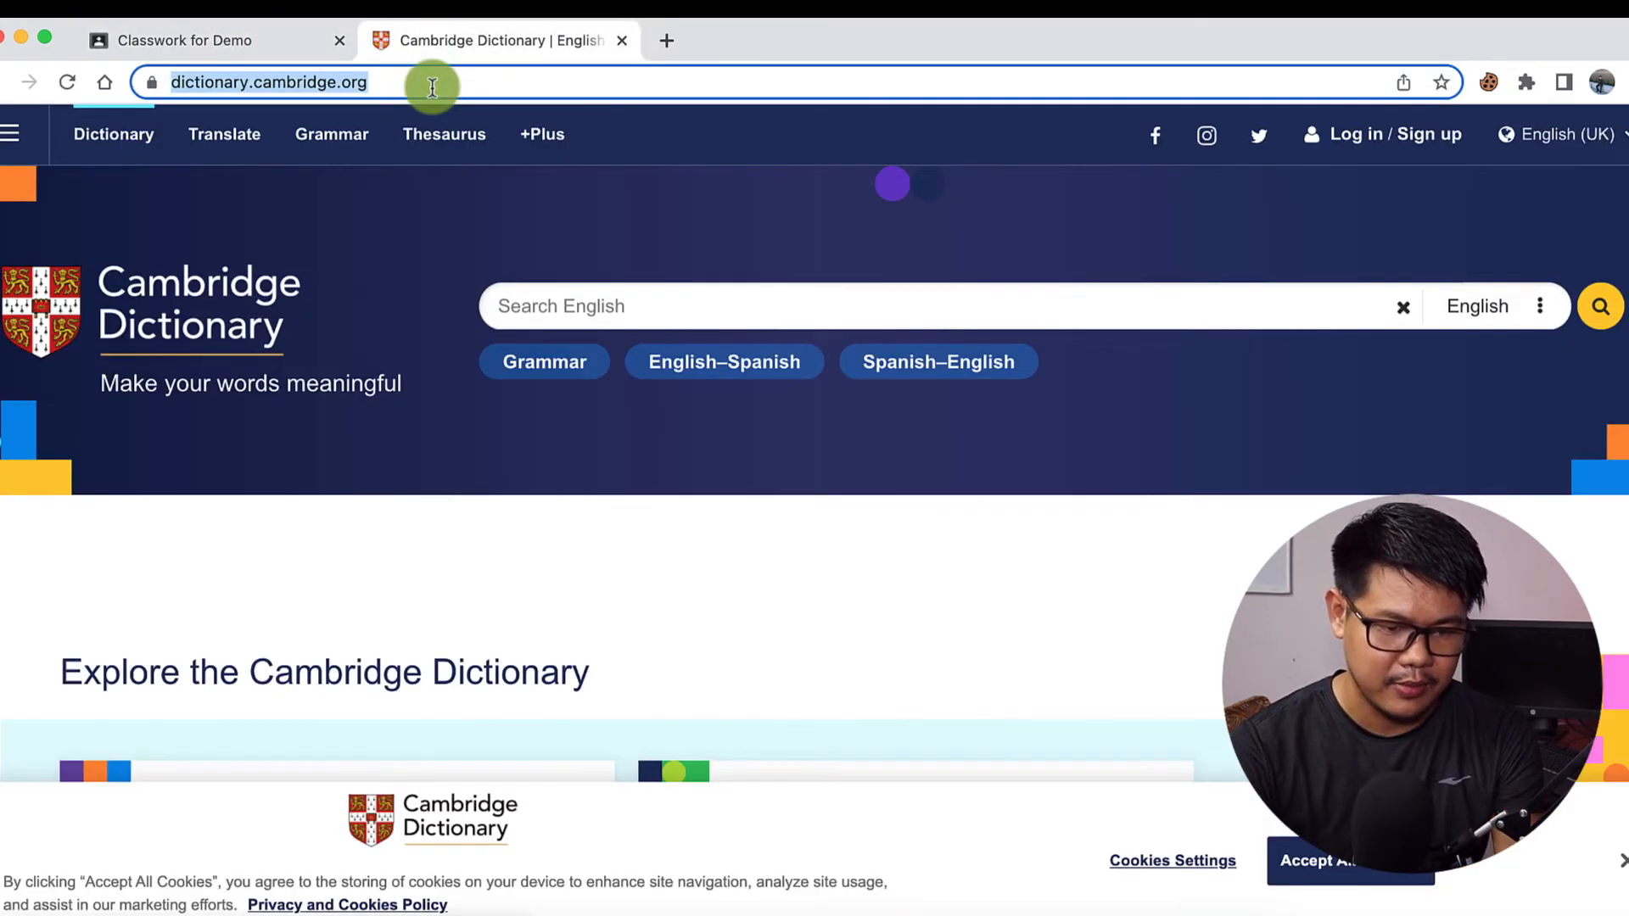
{"action": "left_click", "coordinate": [276, 41]}
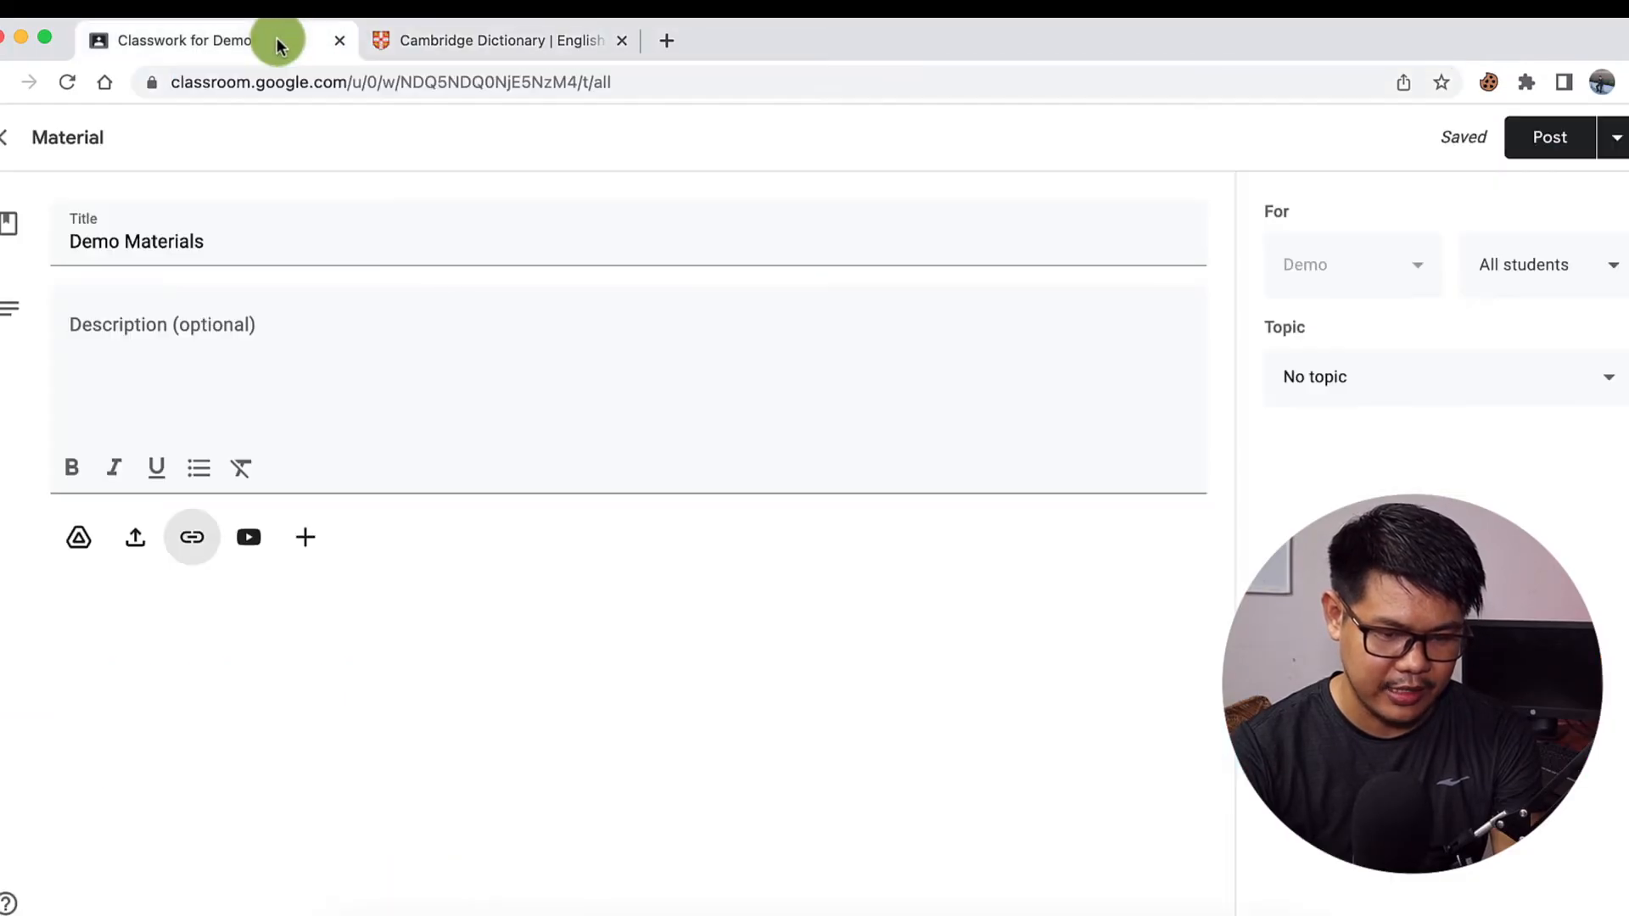
{"action": "left_click", "coordinate": [194, 543]}
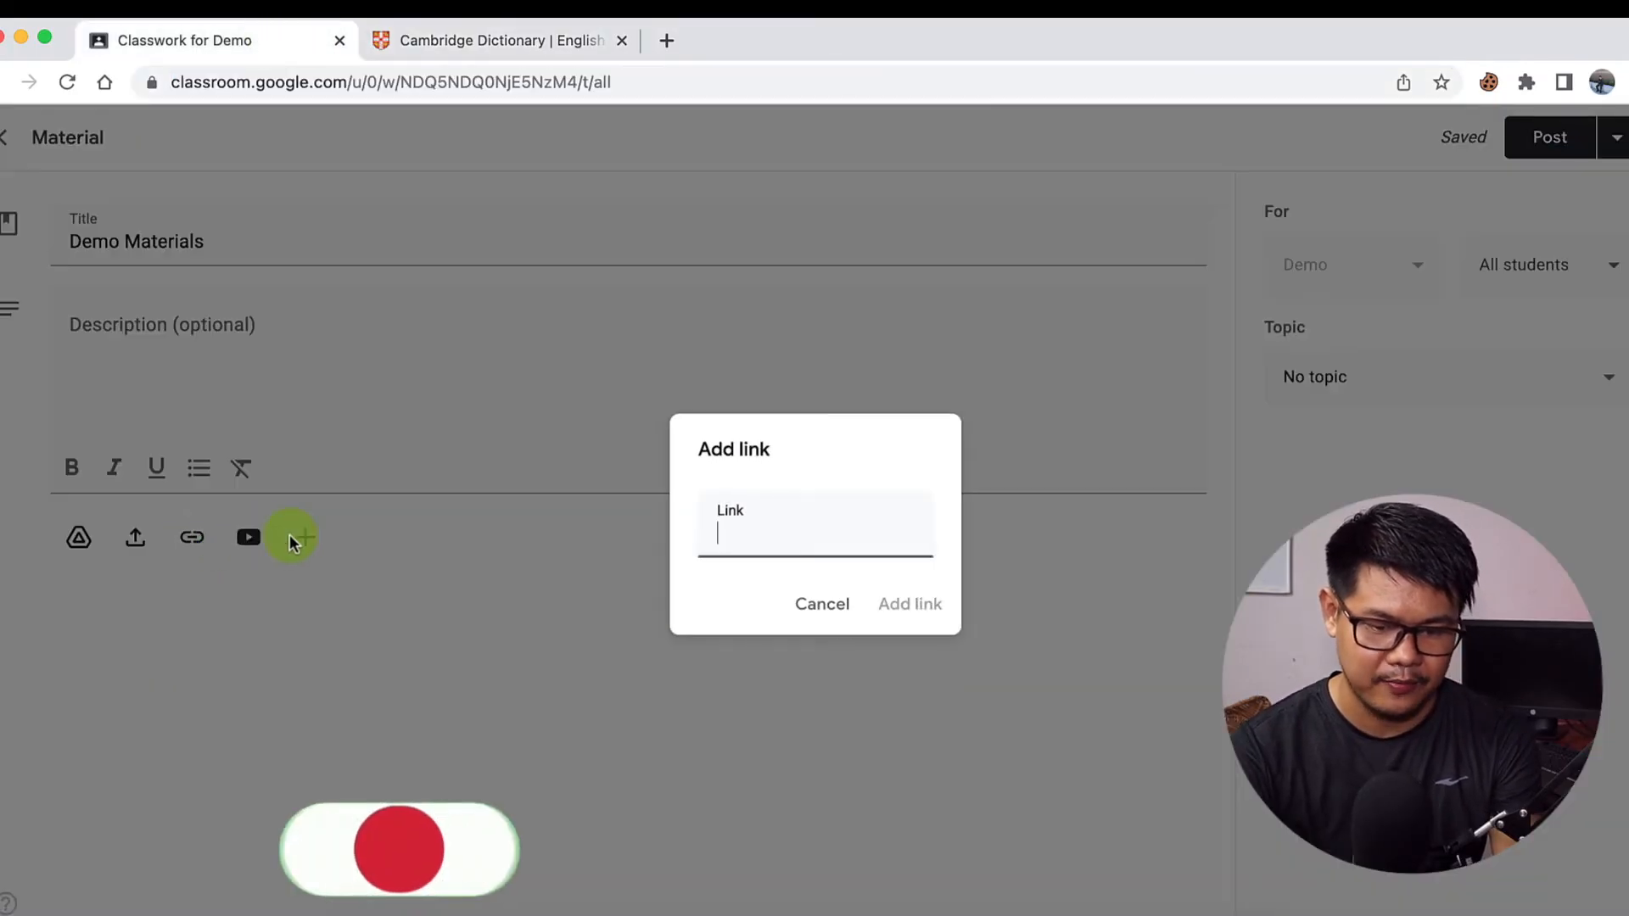
{"action": "left_click", "coordinate": [728, 522]}
{"action": "key", "text": "super+v"}
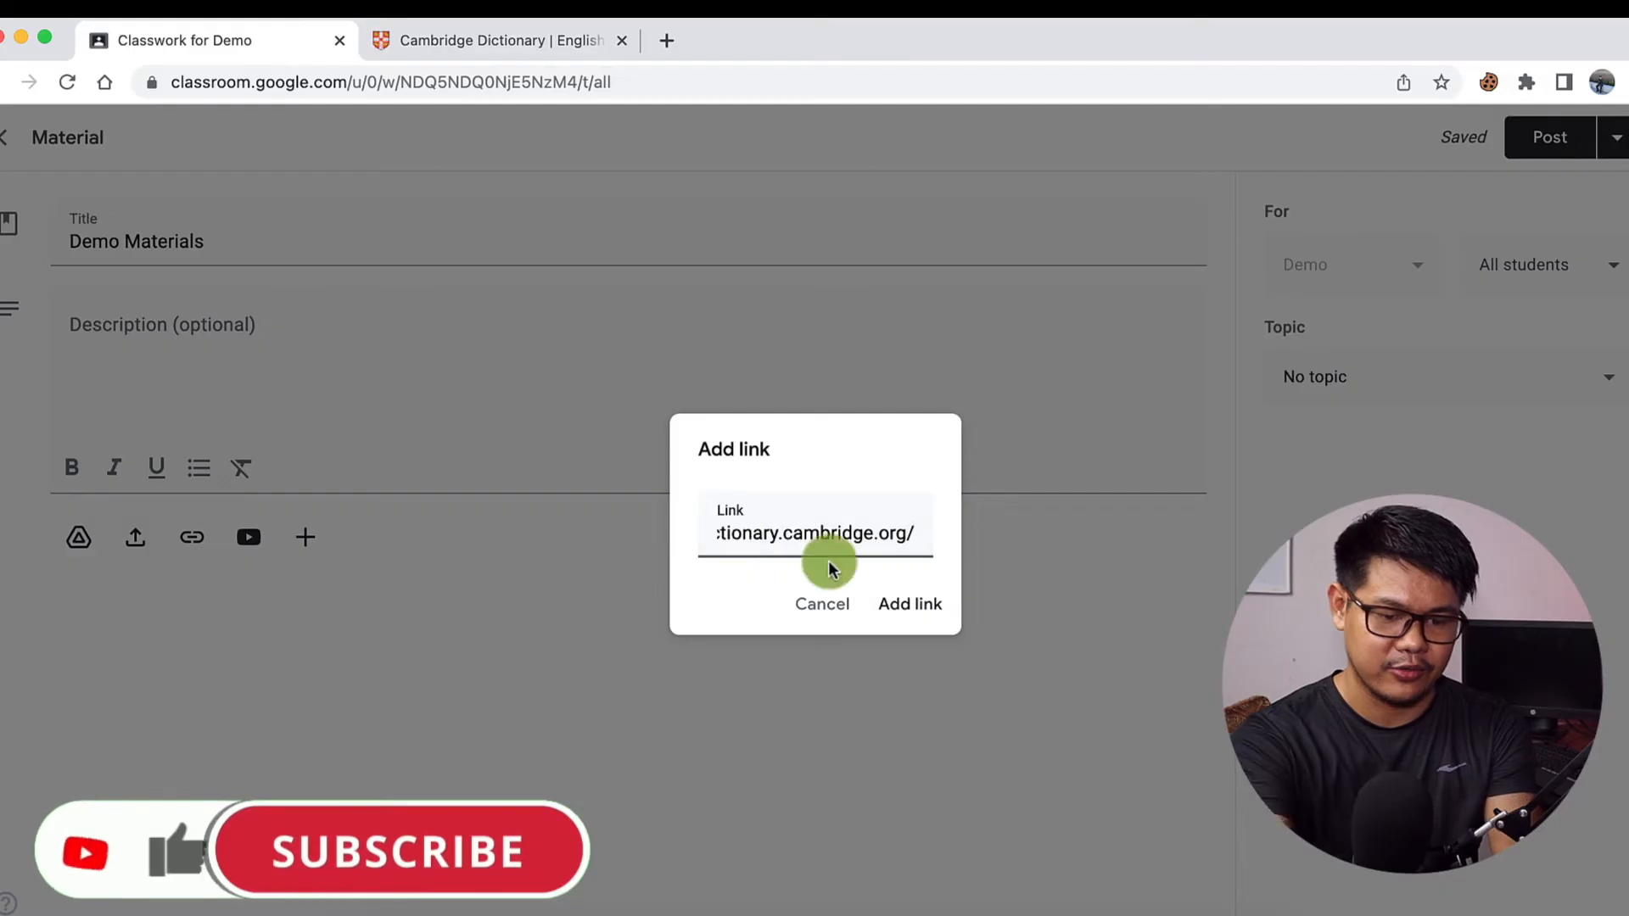
{"action": "left_click", "coordinate": [924, 603]}
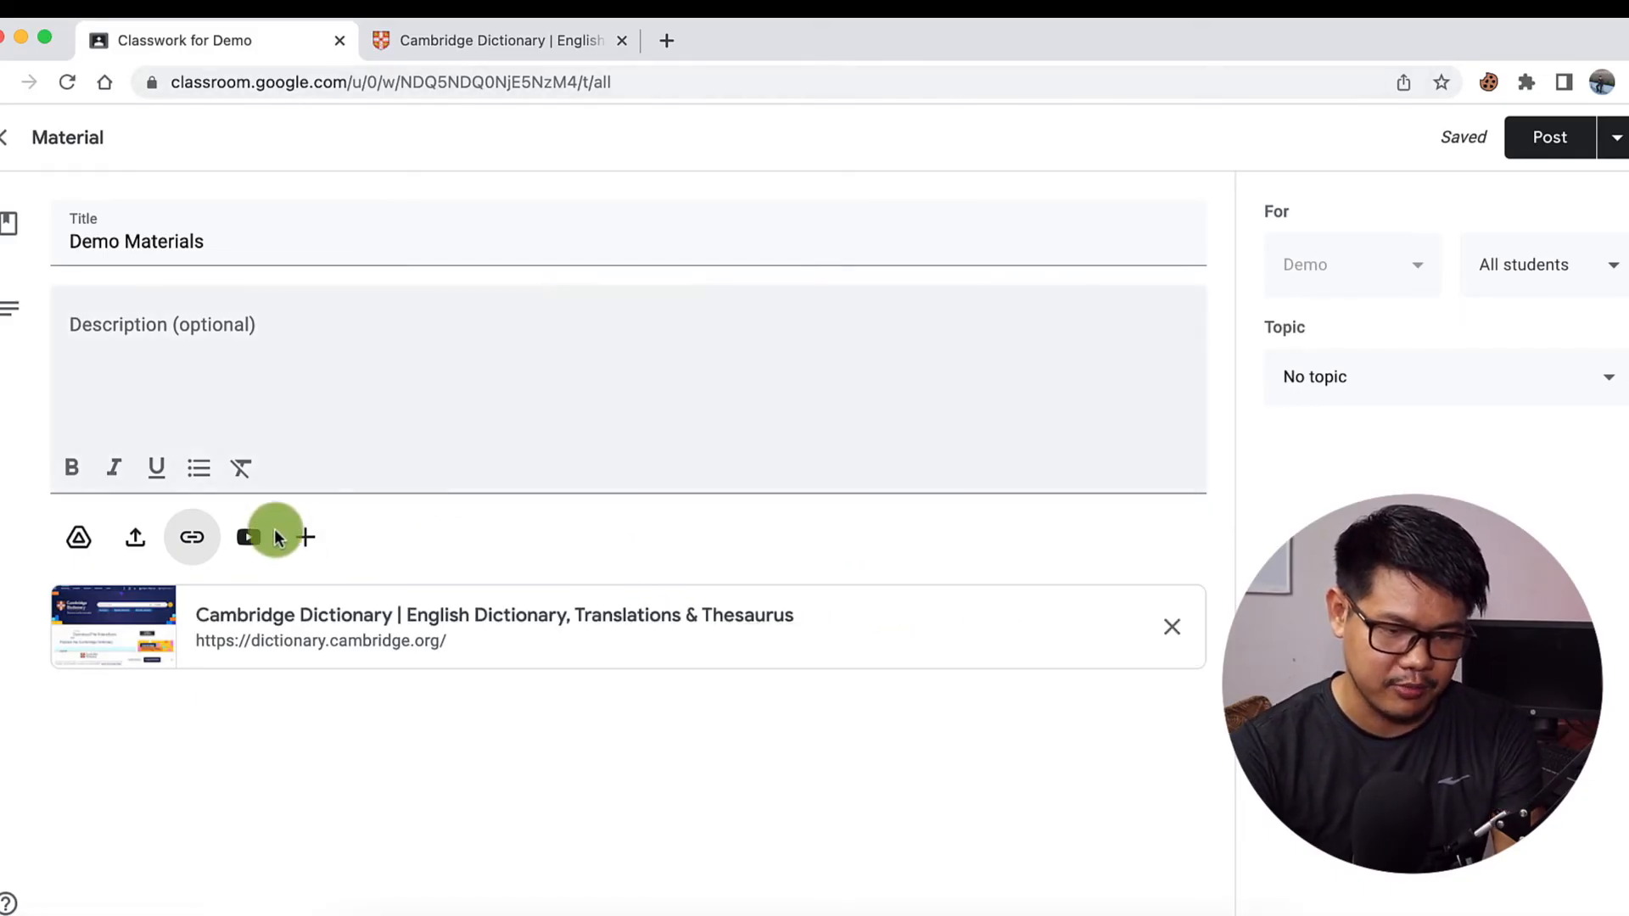
{"action": "left_click", "coordinate": [250, 535]}
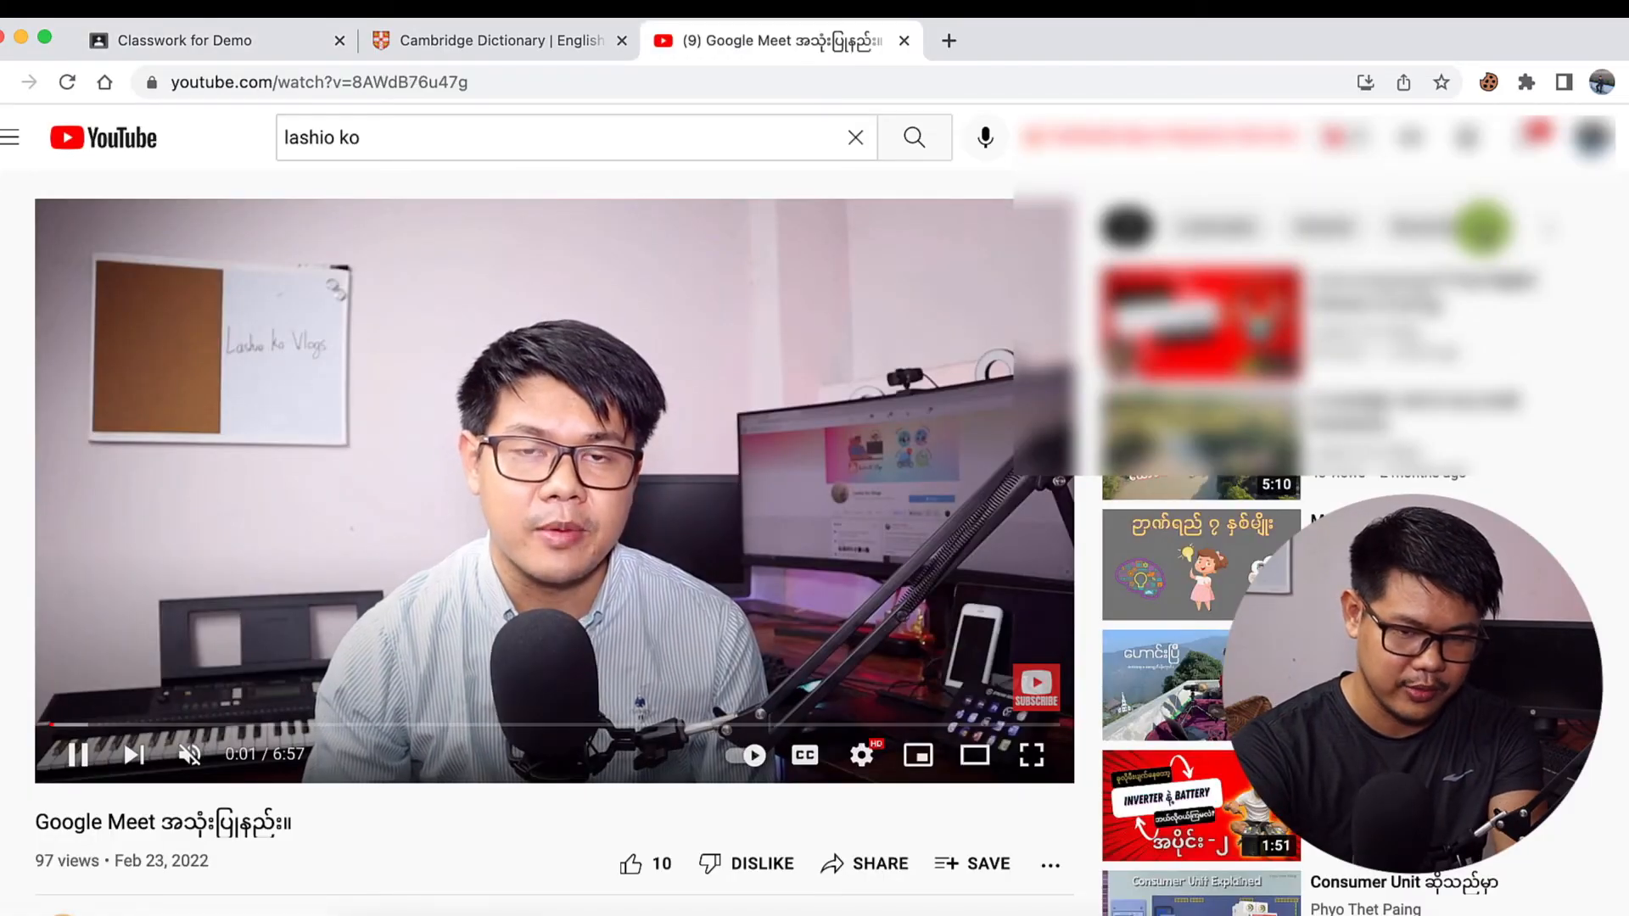
{"action": "left_click", "coordinate": [520, 85]}
{"action": "key", "text": "super+c"}
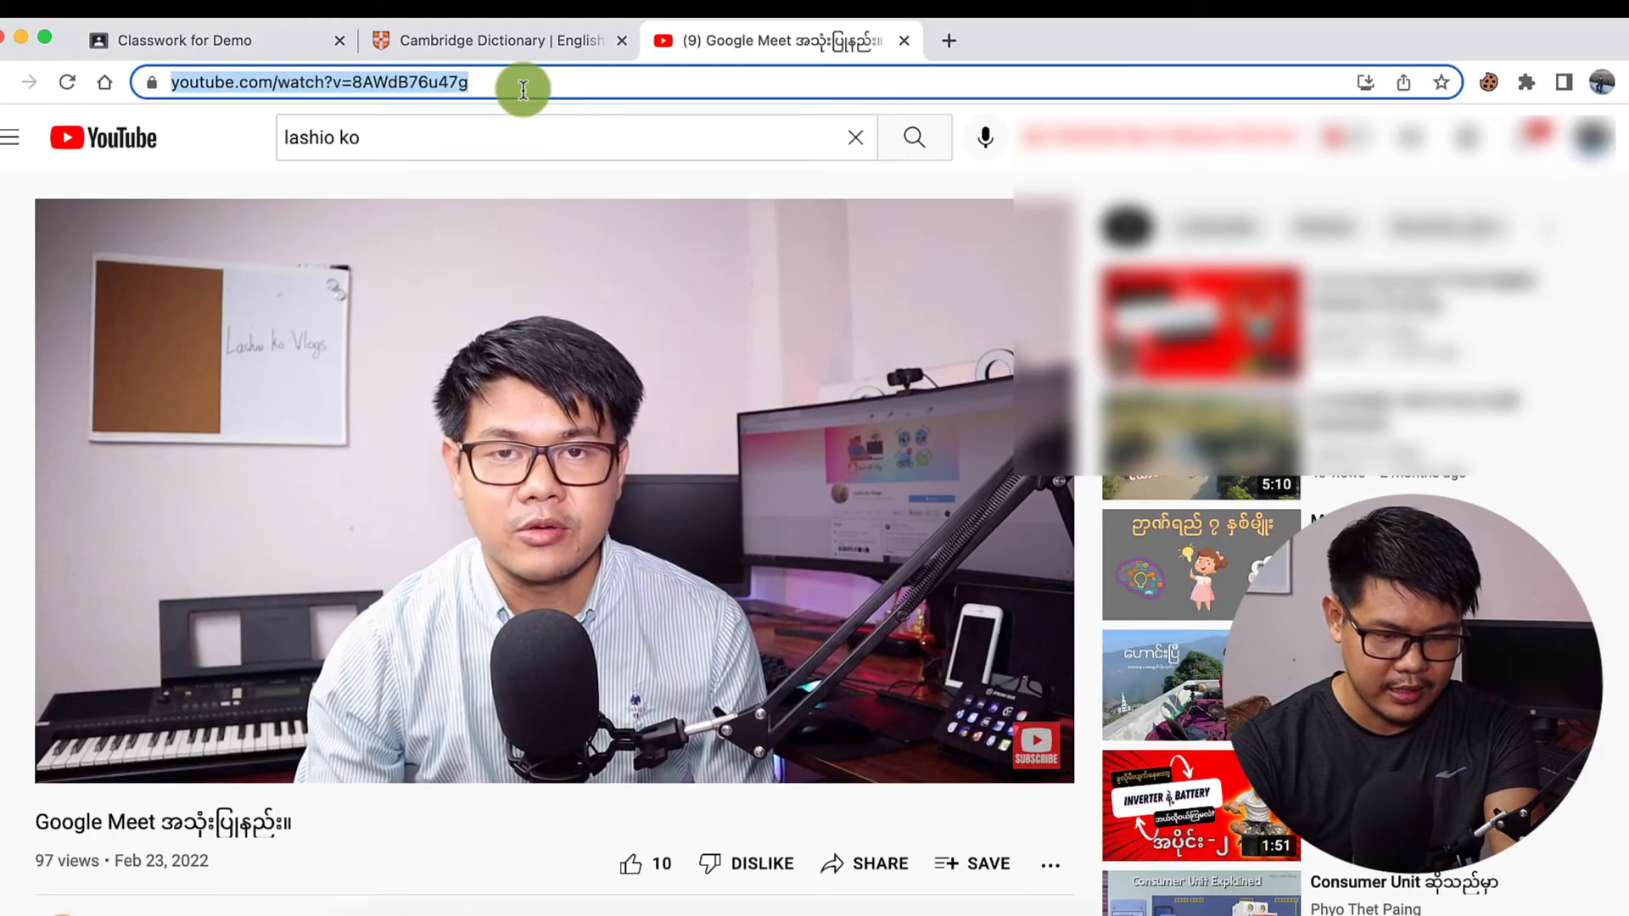
{"action": "key", "text": "ctrl+Tab"}
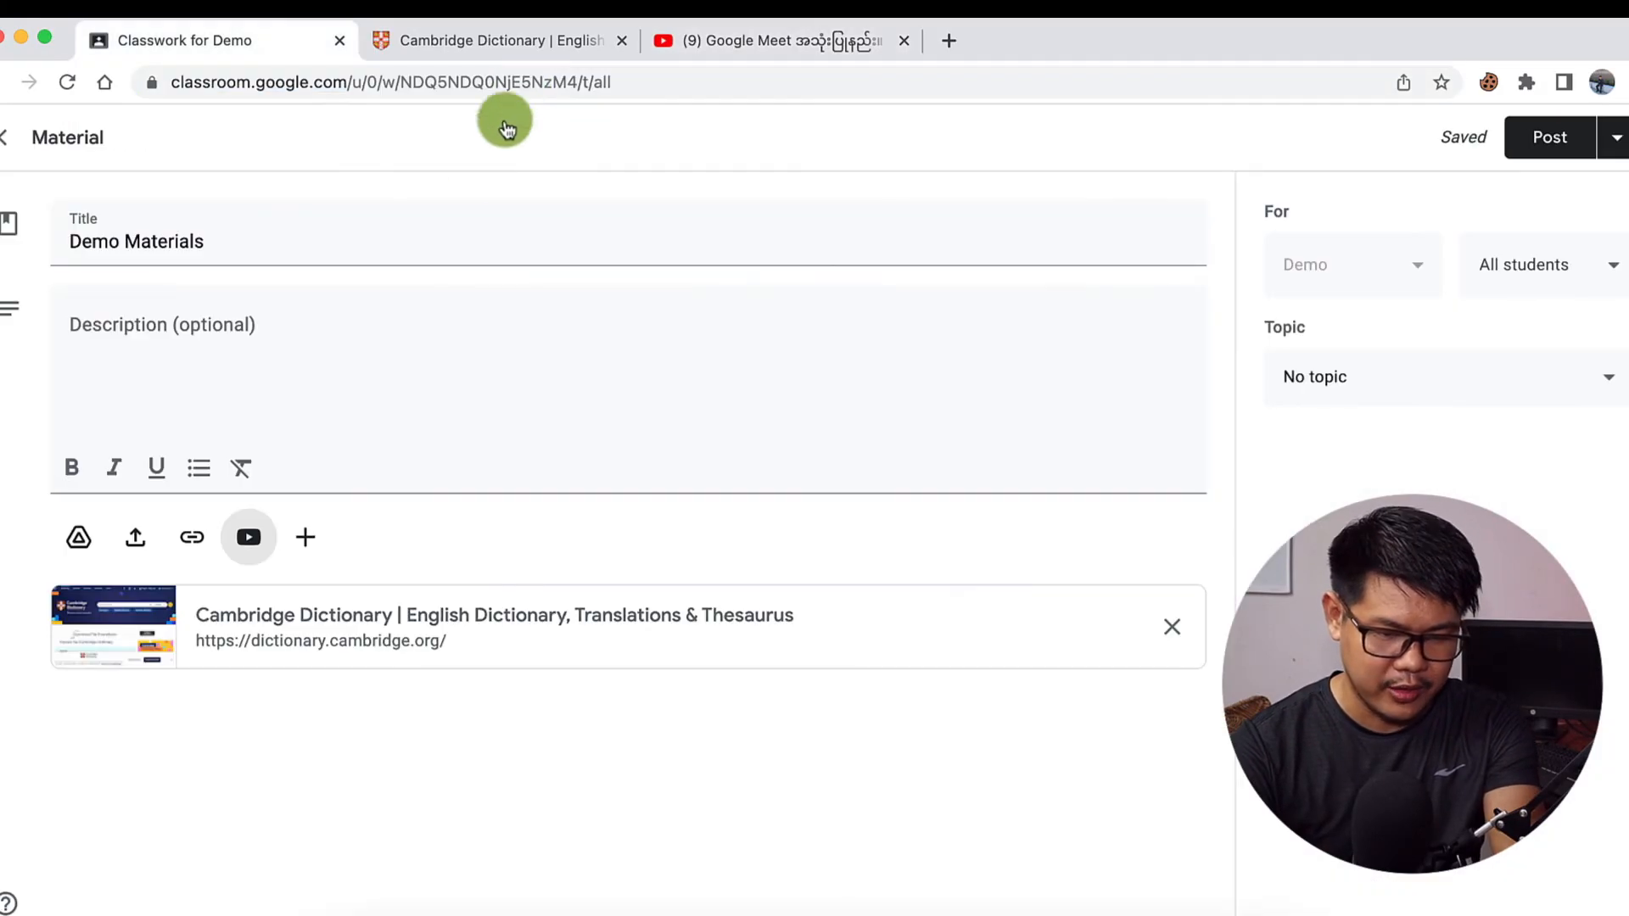
{"action": "left_click", "coordinate": [250, 535]}
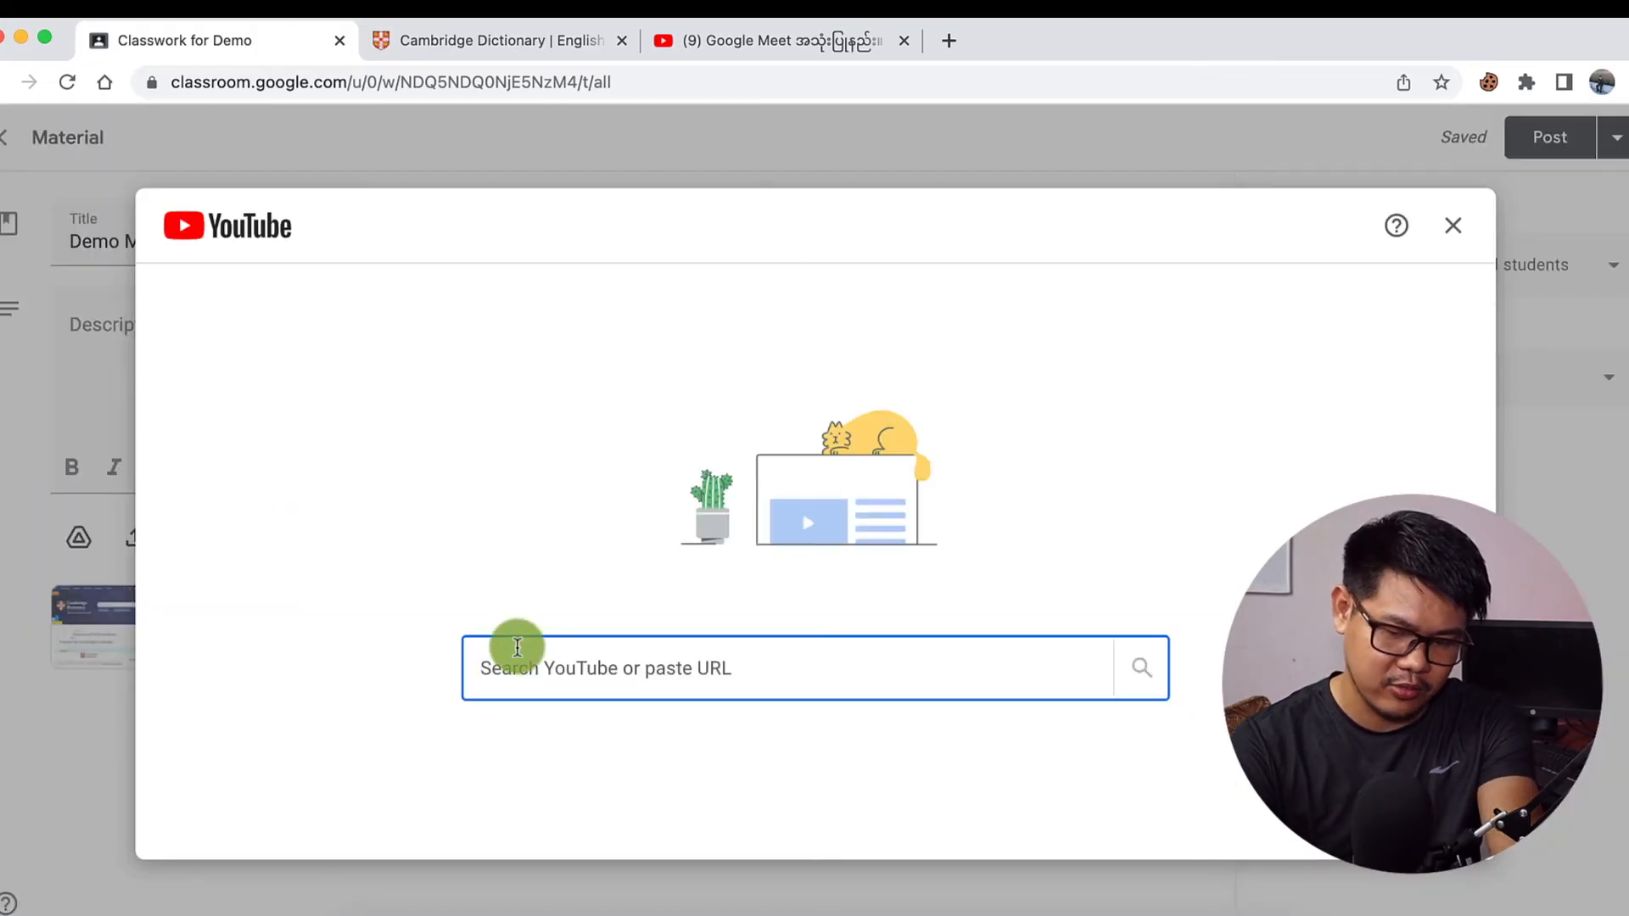
{"action": "key", "text": "super+v"}
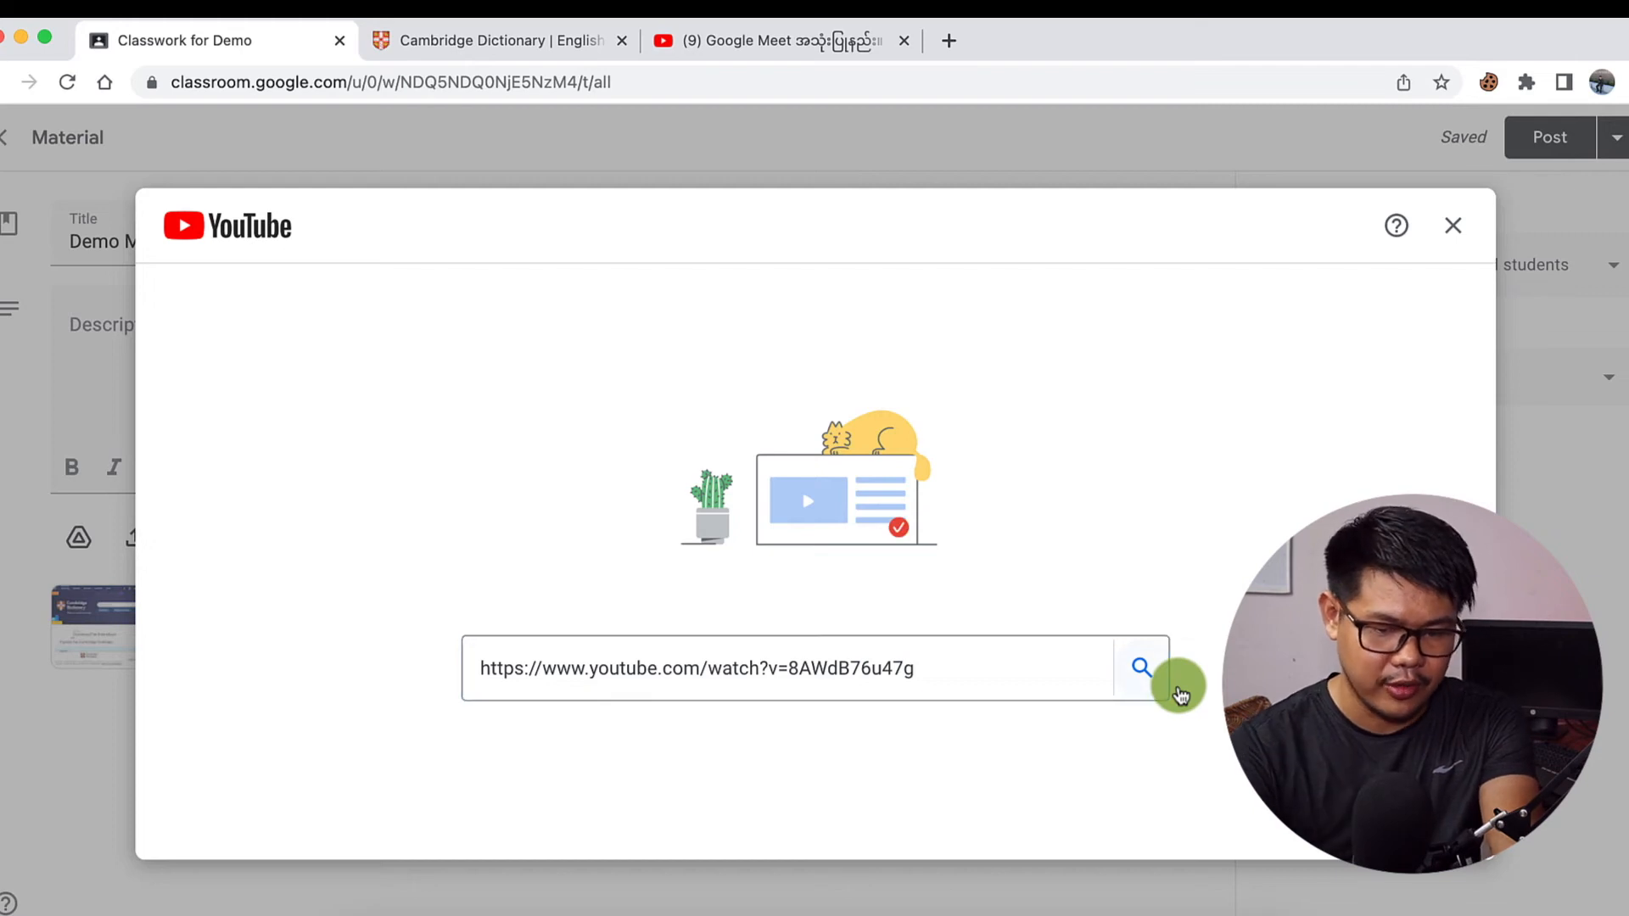
{"action": "left_click", "coordinate": [1179, 692]}
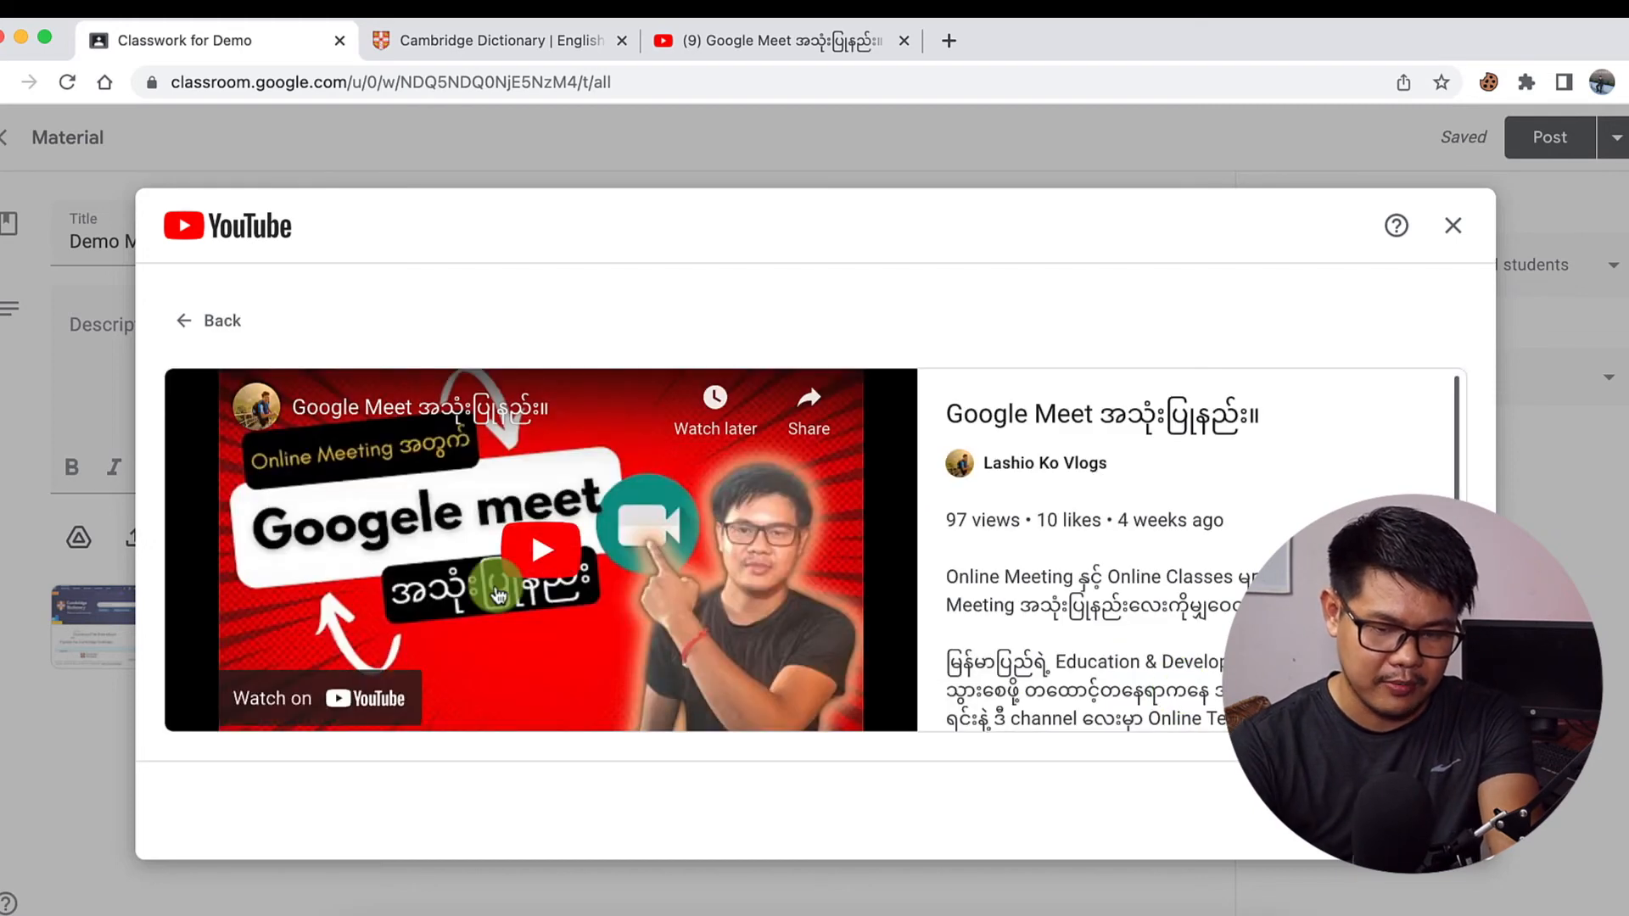
{"action": "scroll", "coordinate": [1083, 465], "scroll_direction": "down", "scroll_amount": 4}
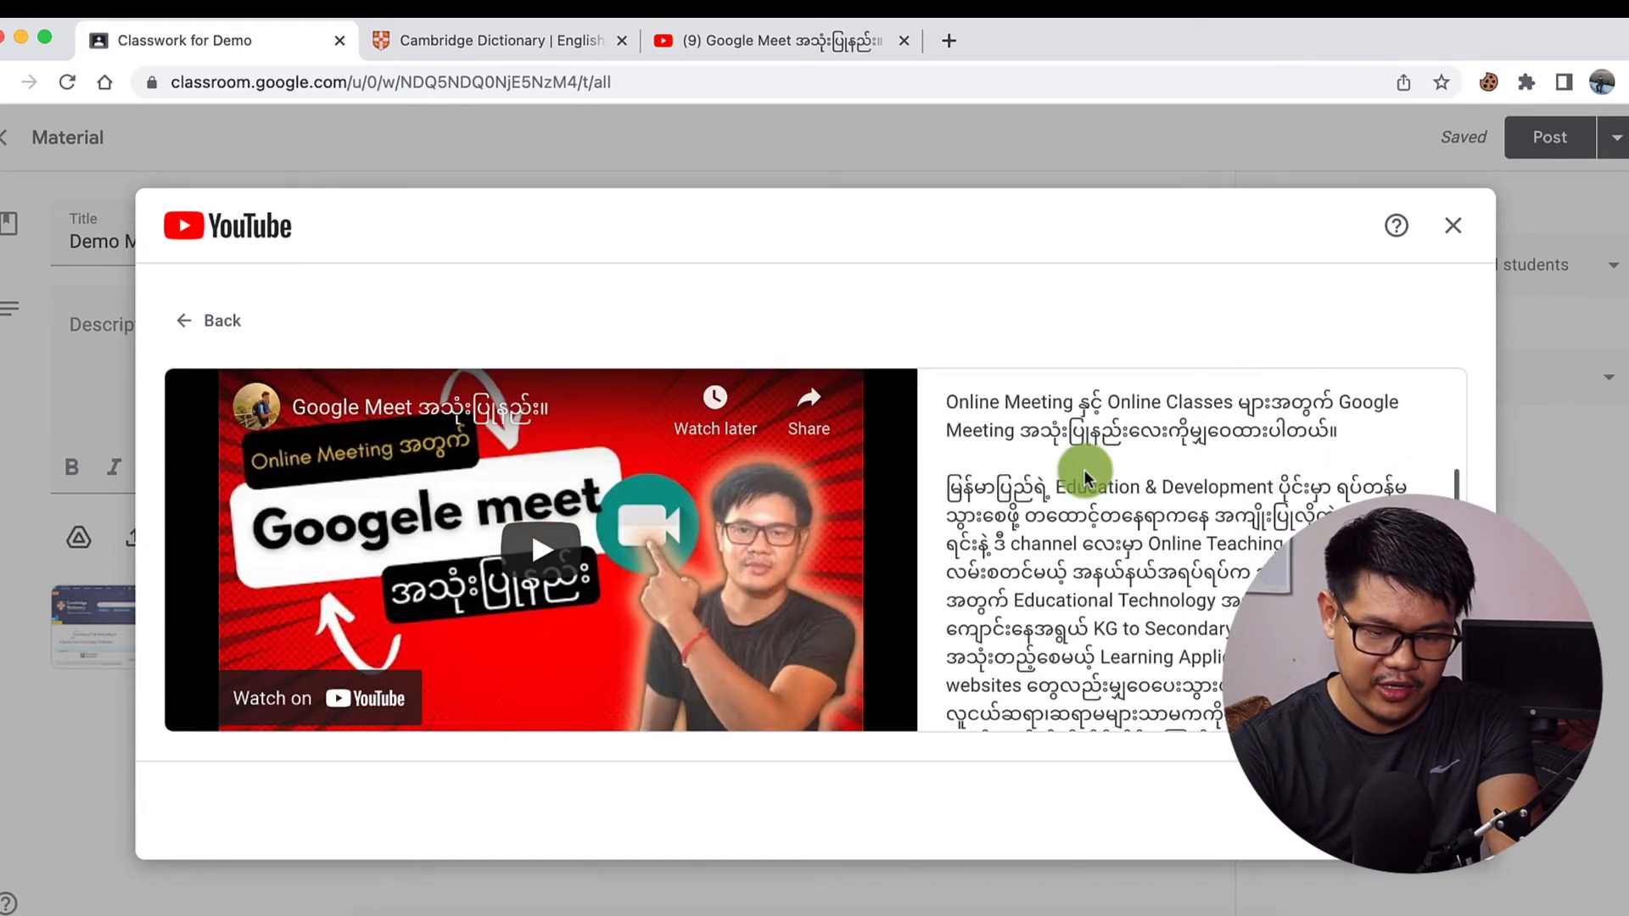
{"action": "left_click", "coordinate": [1402, 810]}
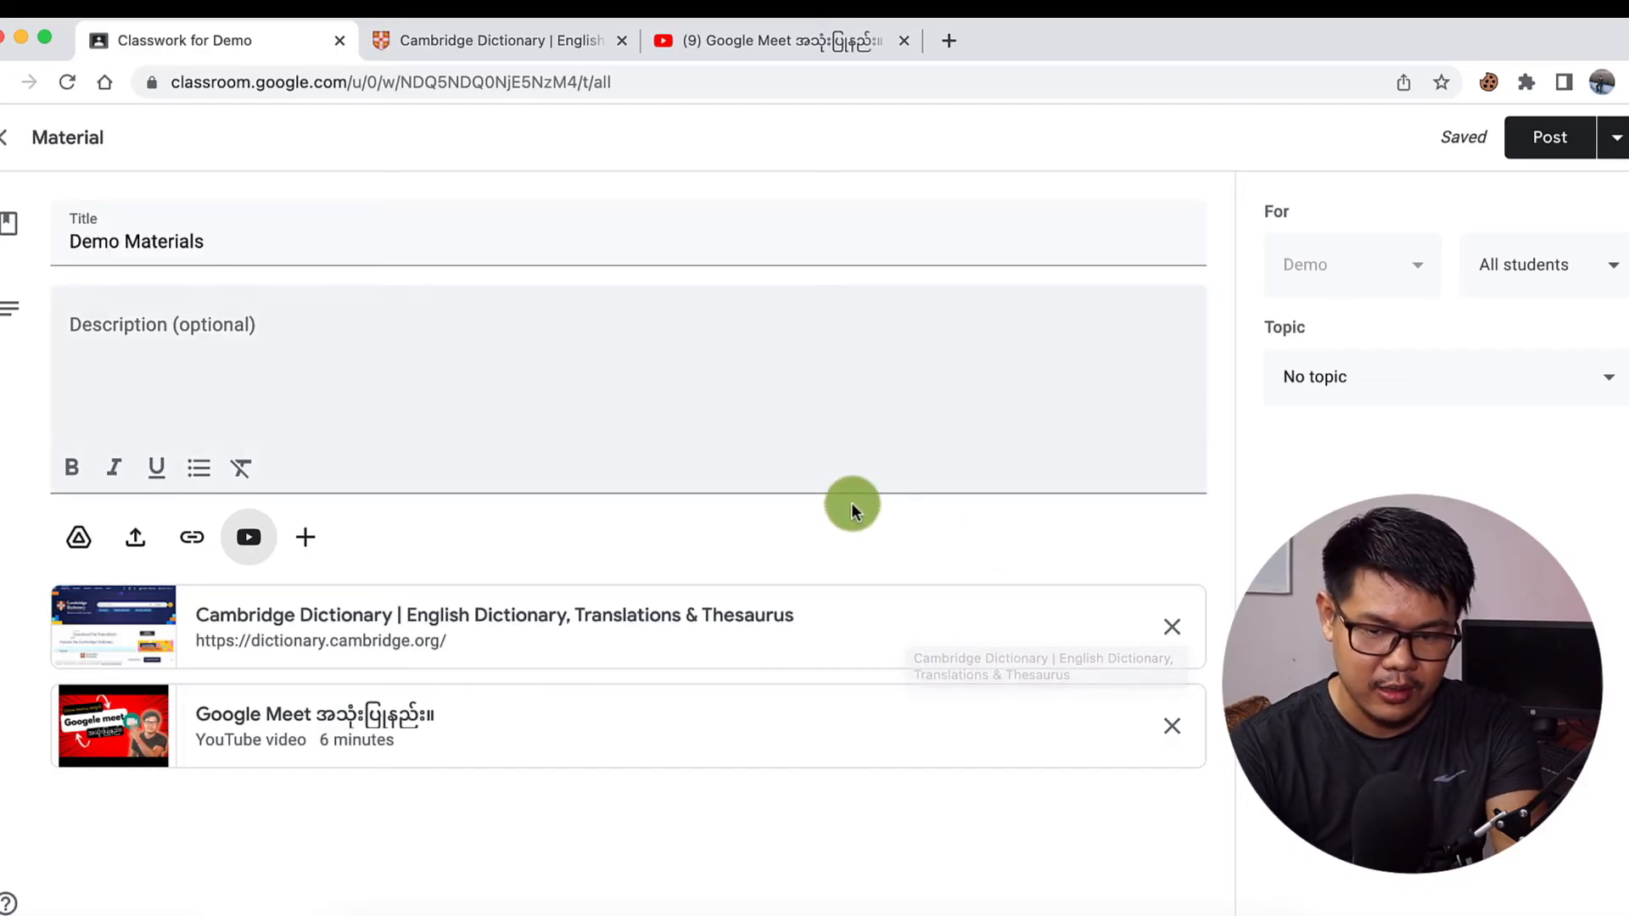
{"action": "left_click", "coordinate": [1580, 151]}
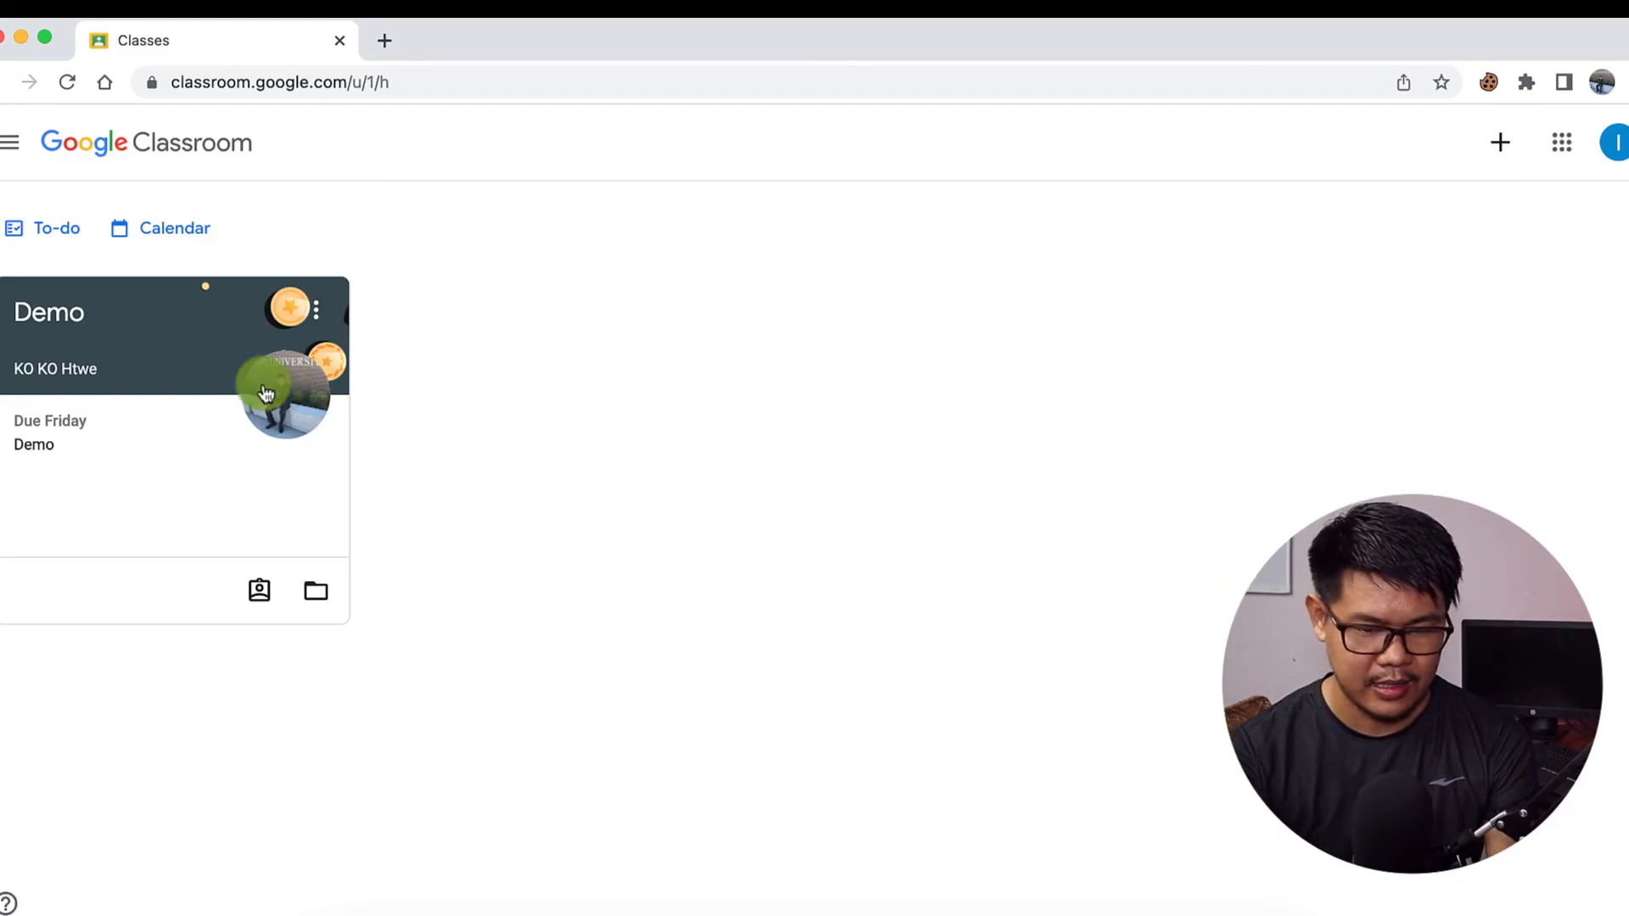
Step: In the student account, open the Demo class's Demo Materials post and view its dictionary link and YouTube video
{"action": "left_click", "coordinate": [120, 351]}
{"action": "scroll", "coordinate": [120, 351], "scroll_direction": "down", "scroll_amount": 3}
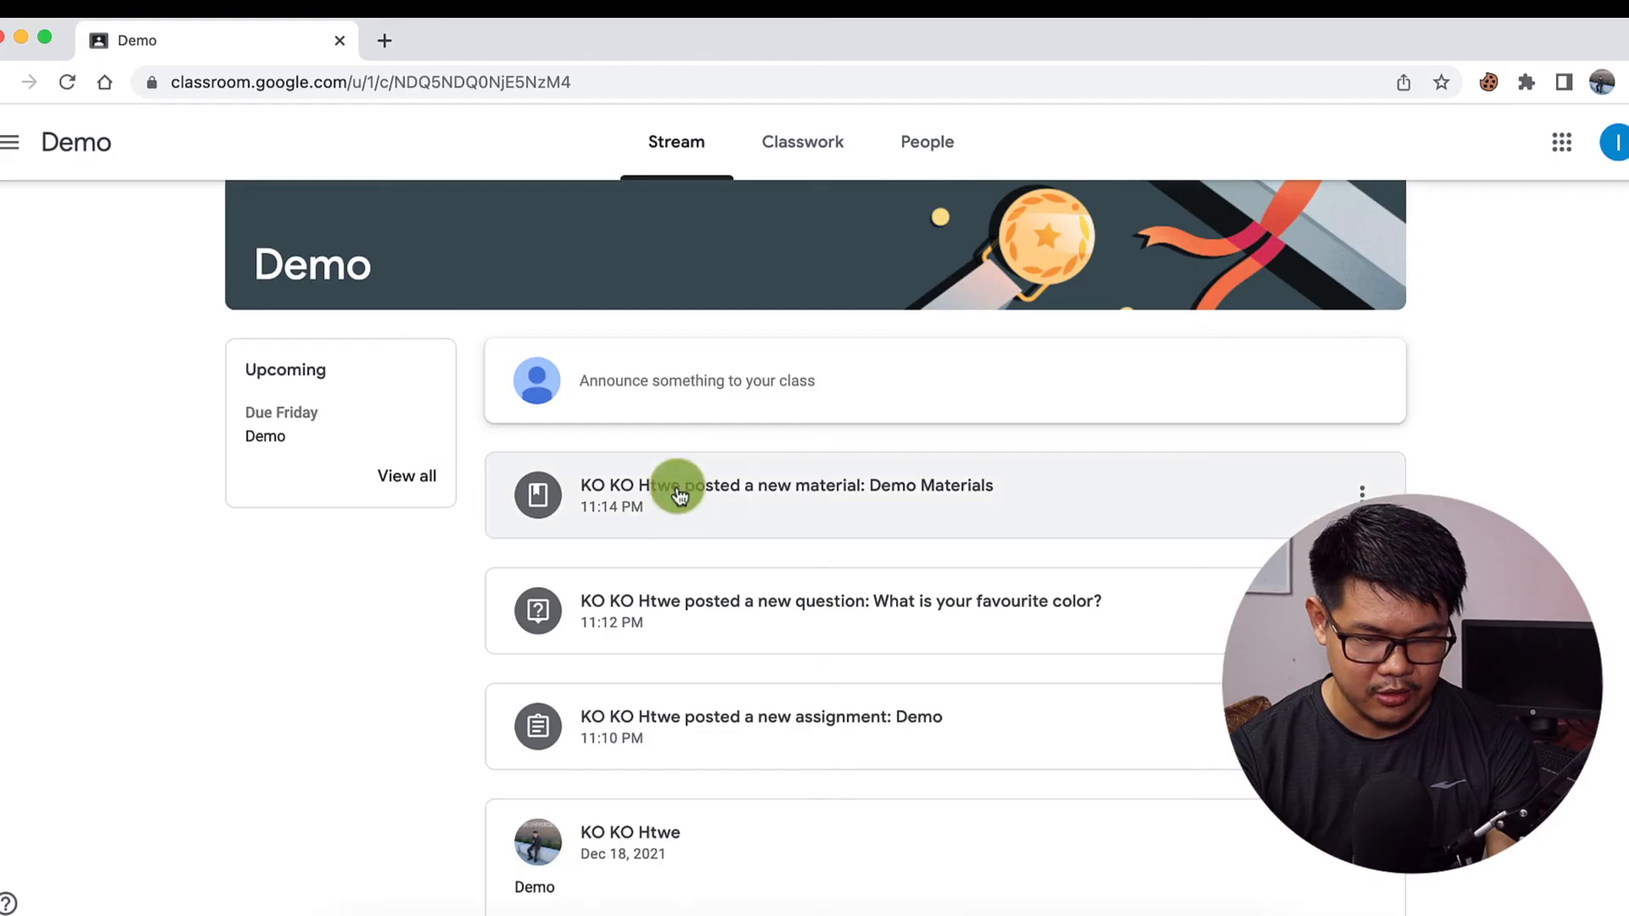
{"action": "left_click", "coordinate": [951, 502]}
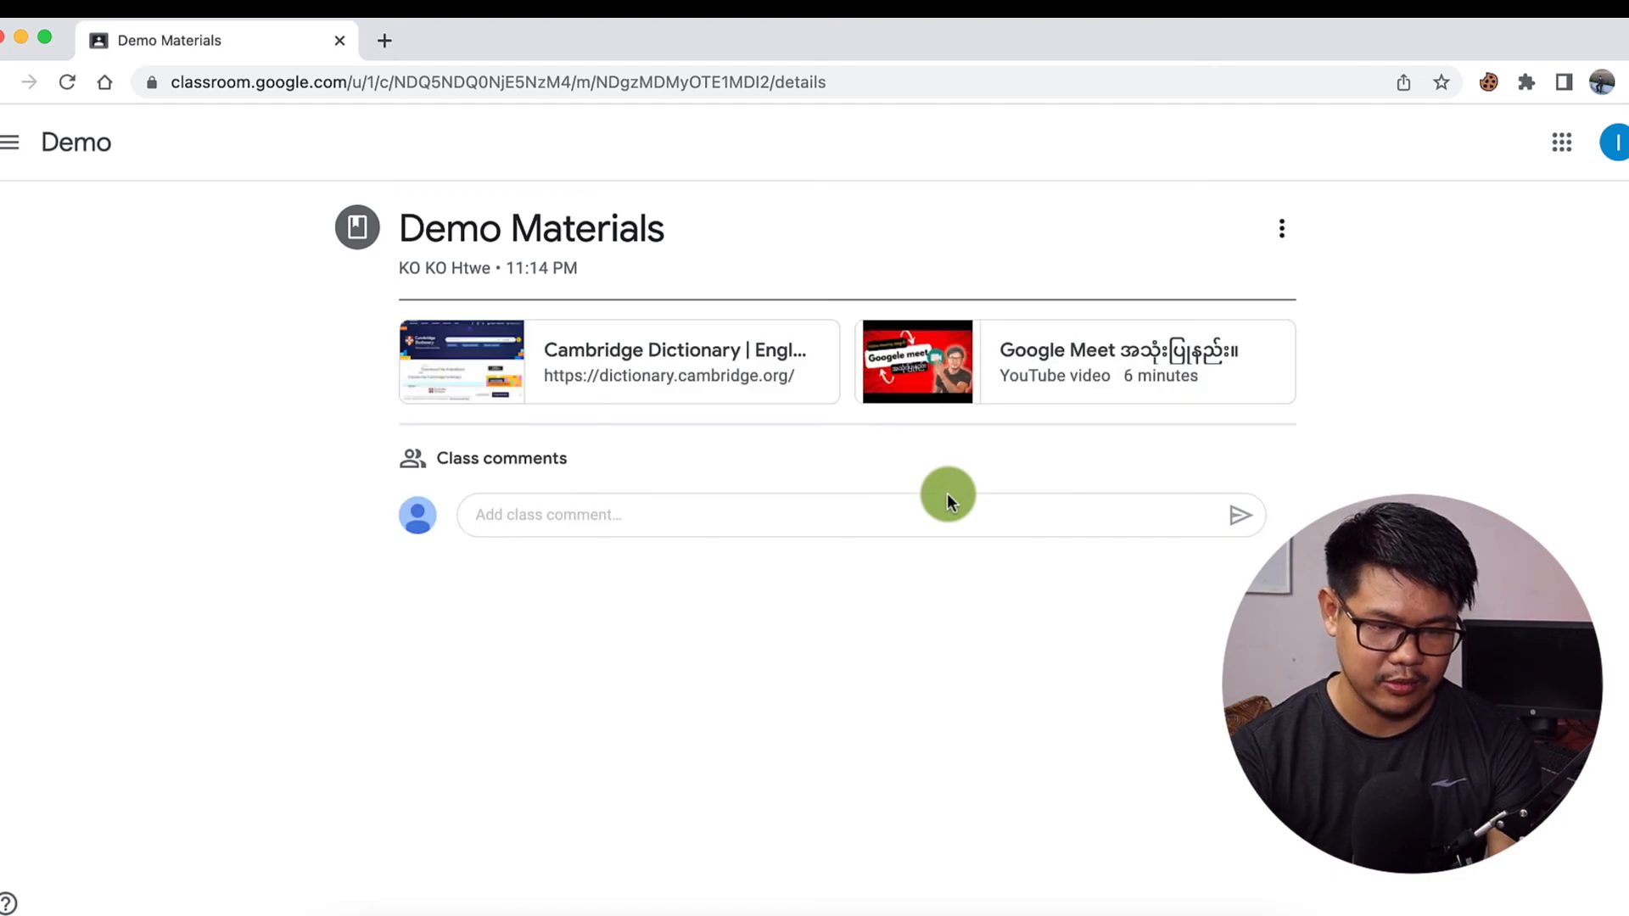
{"action": "left_click", "coordinate": [708, 378]}
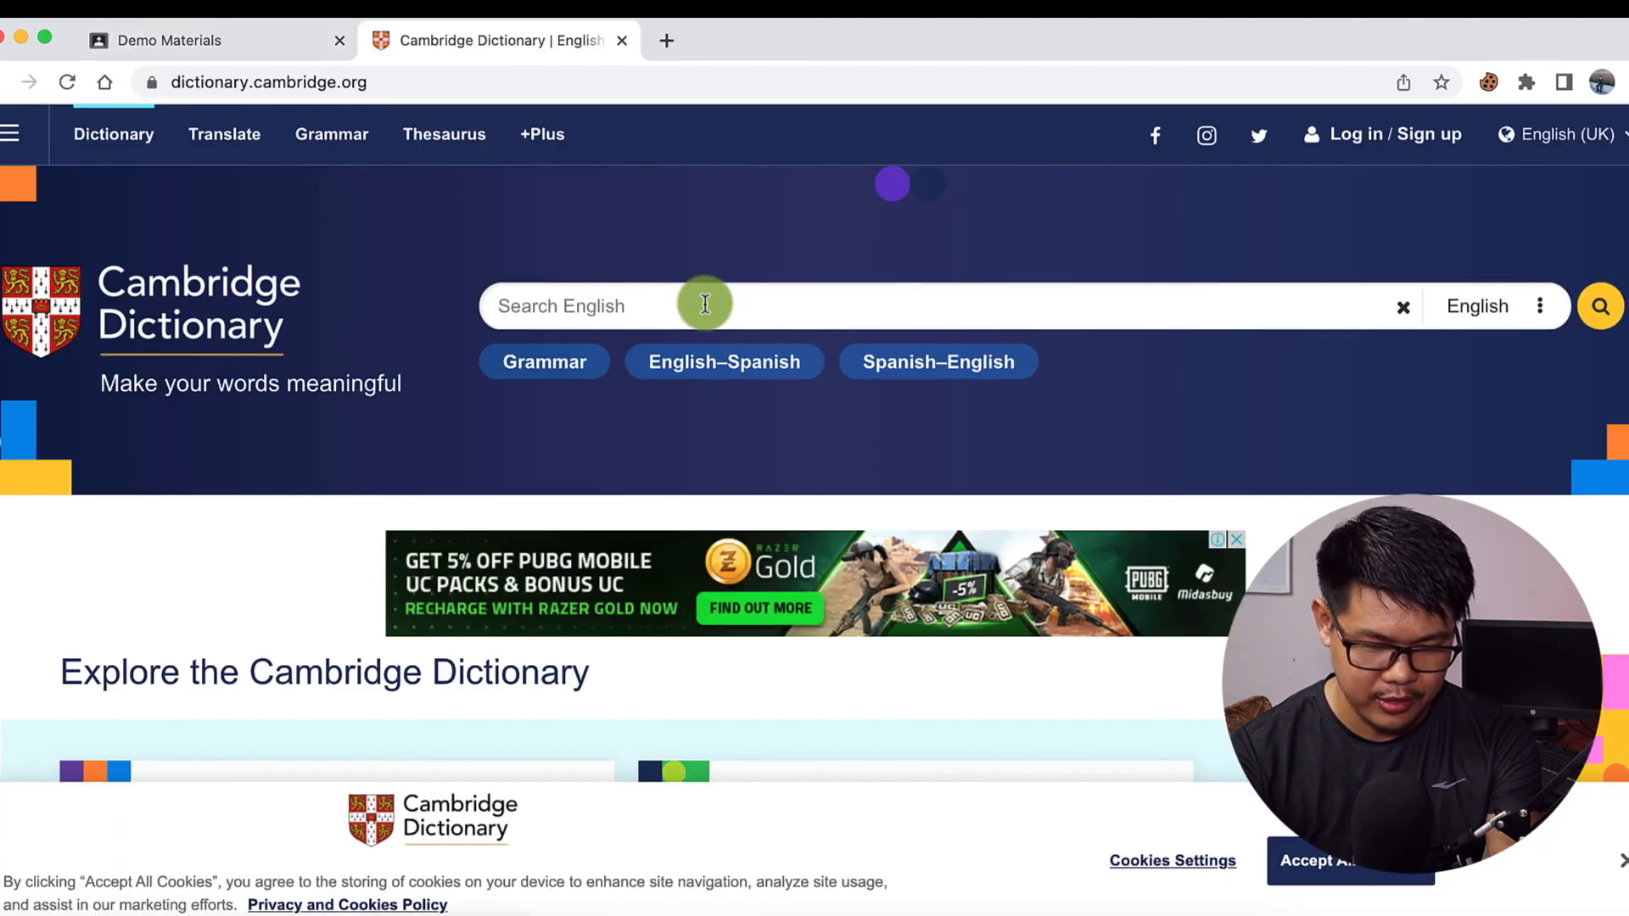
{"action": "left_click", "coordinate": [273, 40]}
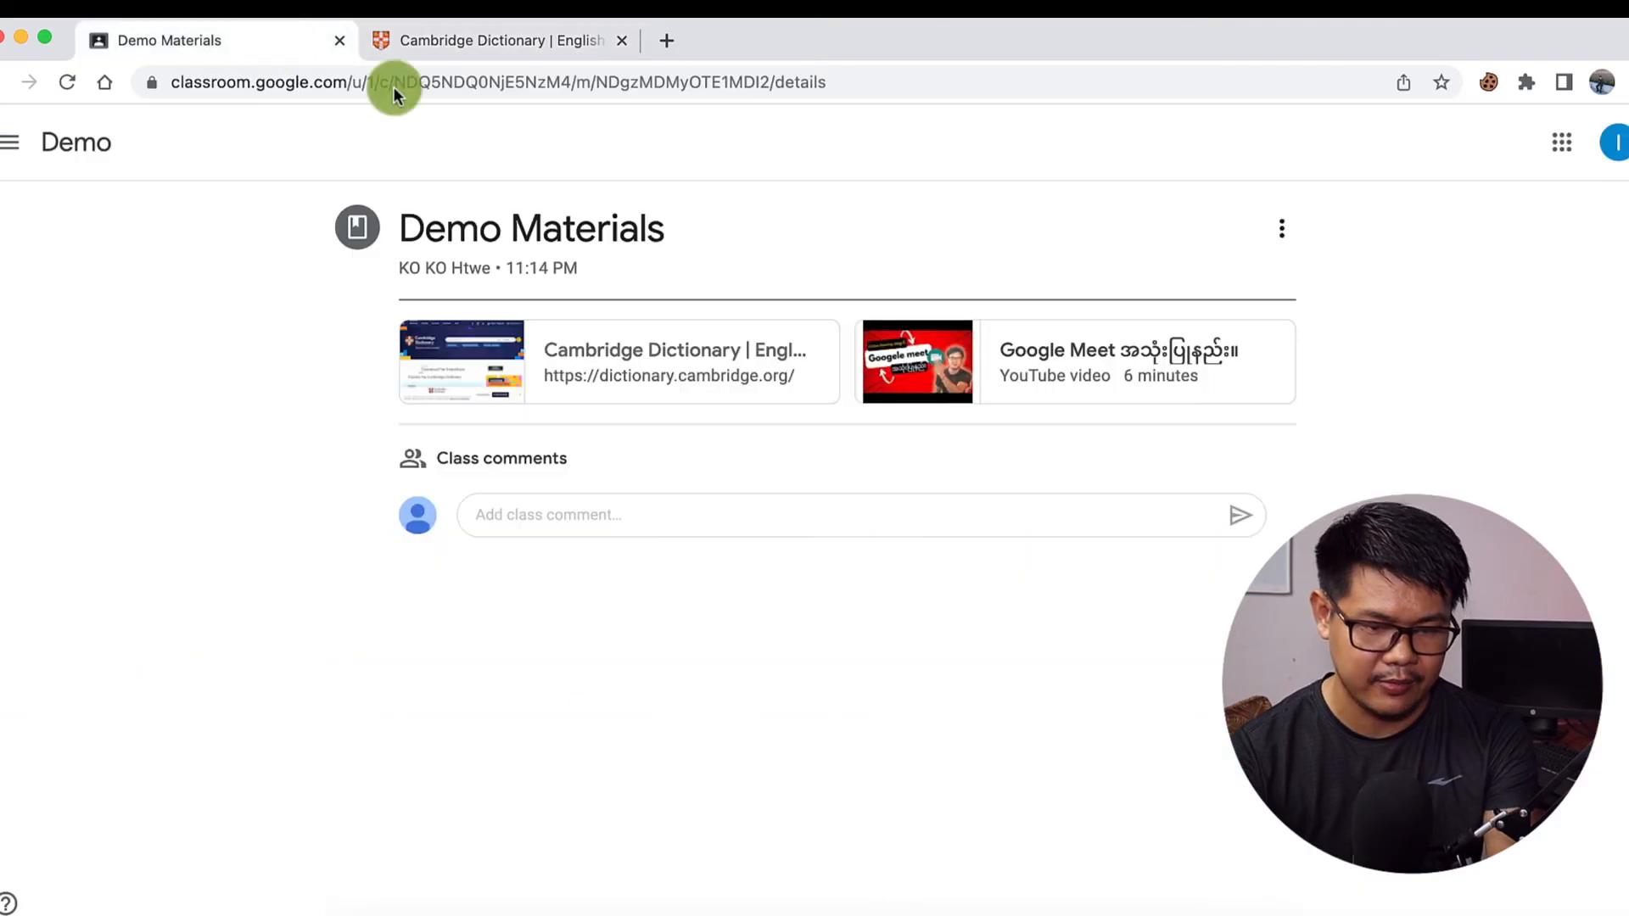
{"action": "left_click", "coordinate": [1101, 350]}
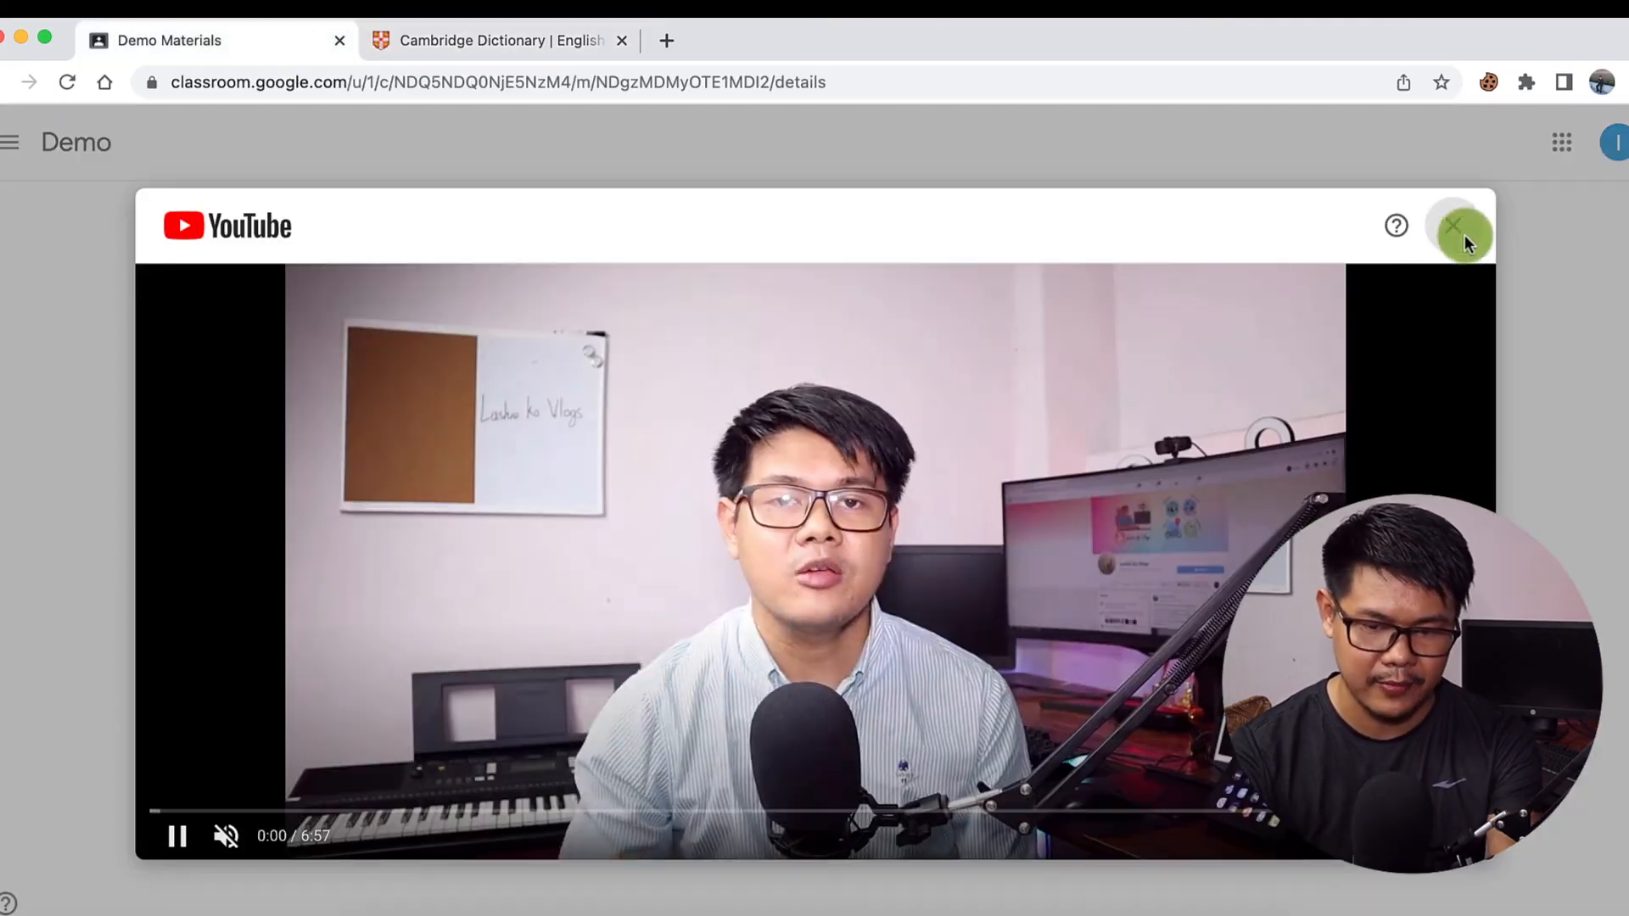
{"action": "left_click", "coordinate": [1464, 234]}
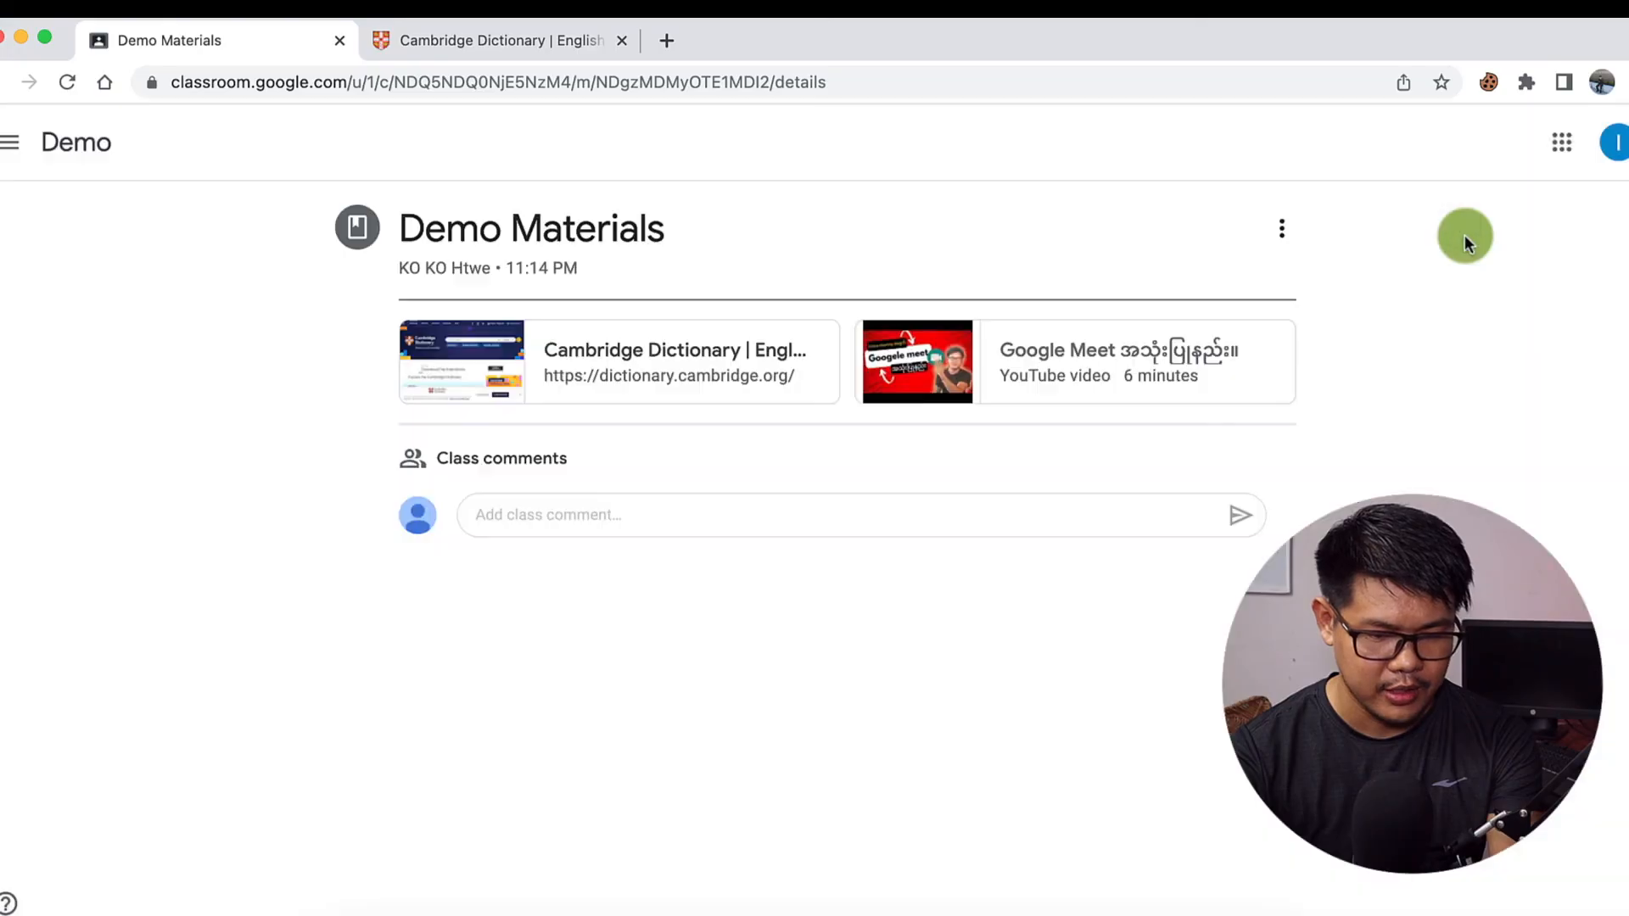
Step: From the class stream, answer the question "What is your favourite color?" with "blue" and turn it in
{"action": "left_click", "coordinate": [7, 81]}
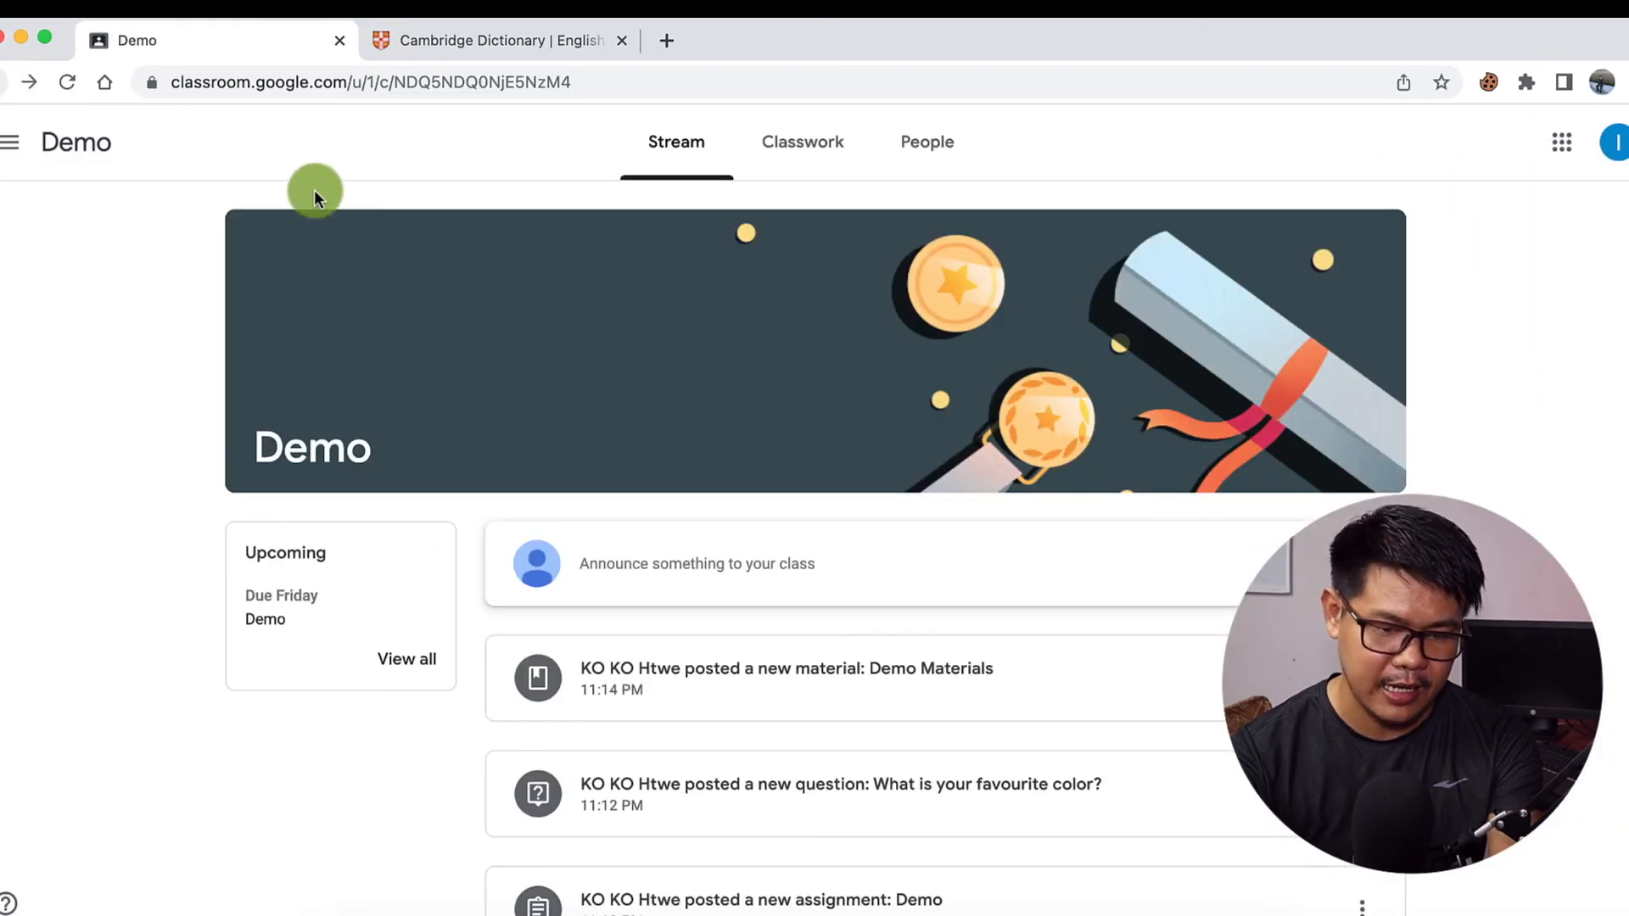
{"action": "scroll", "coordinate": [642, 301], "scroll_direction": "down", "scroll_amount": 4}
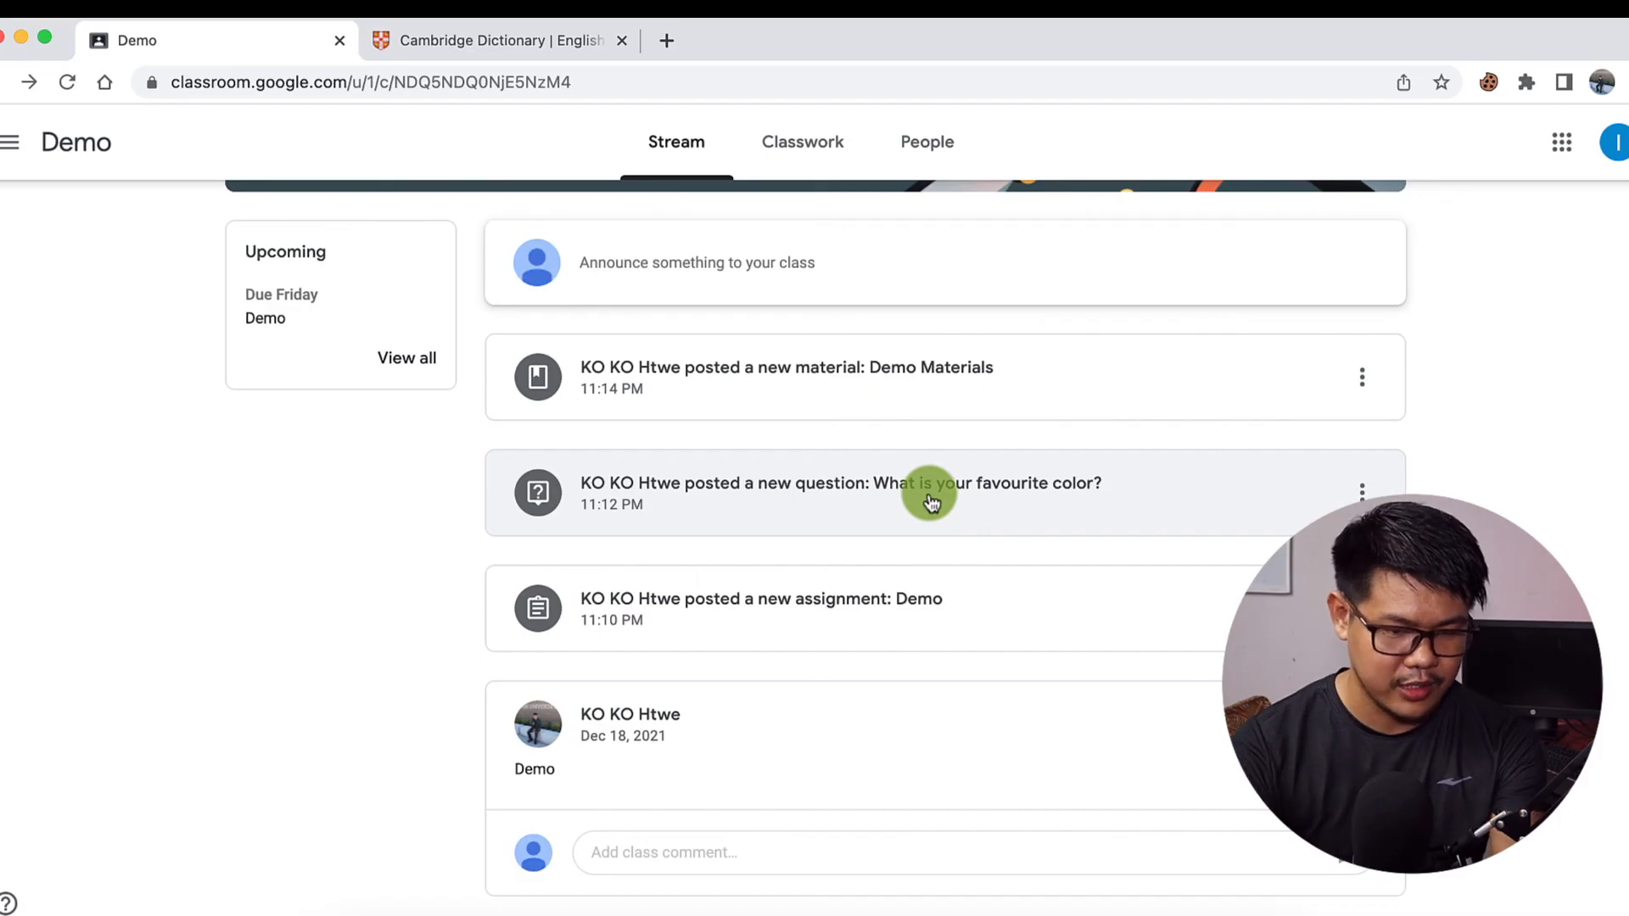
{"action": "left_click", "coordinate": [931, 501]}
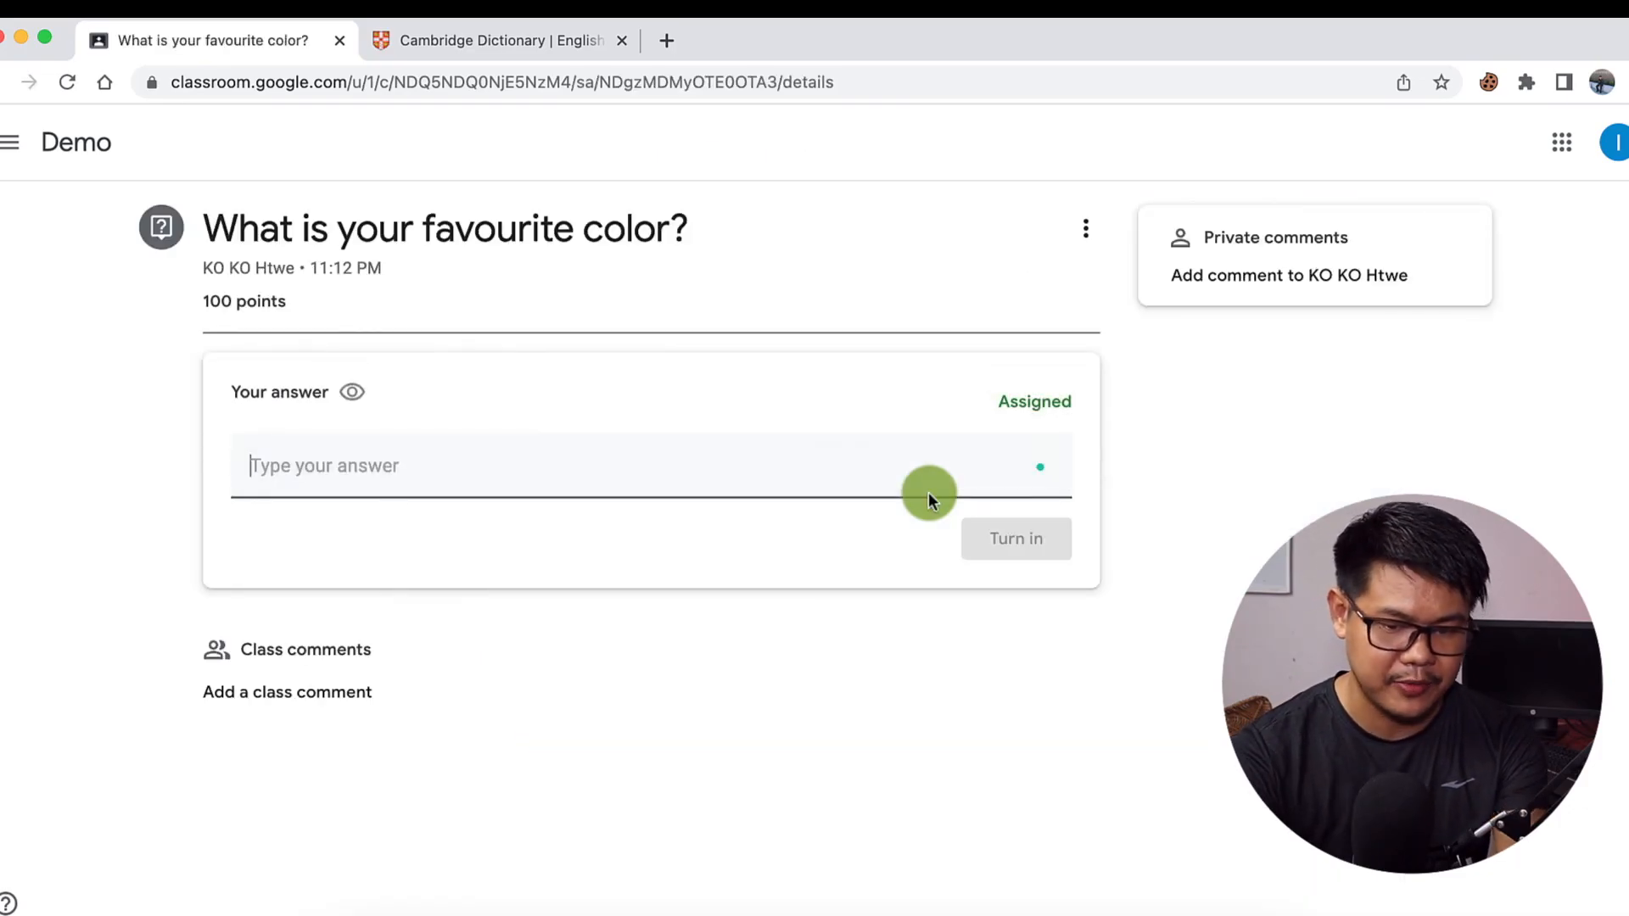
{"action": "type", "text": "blur"}
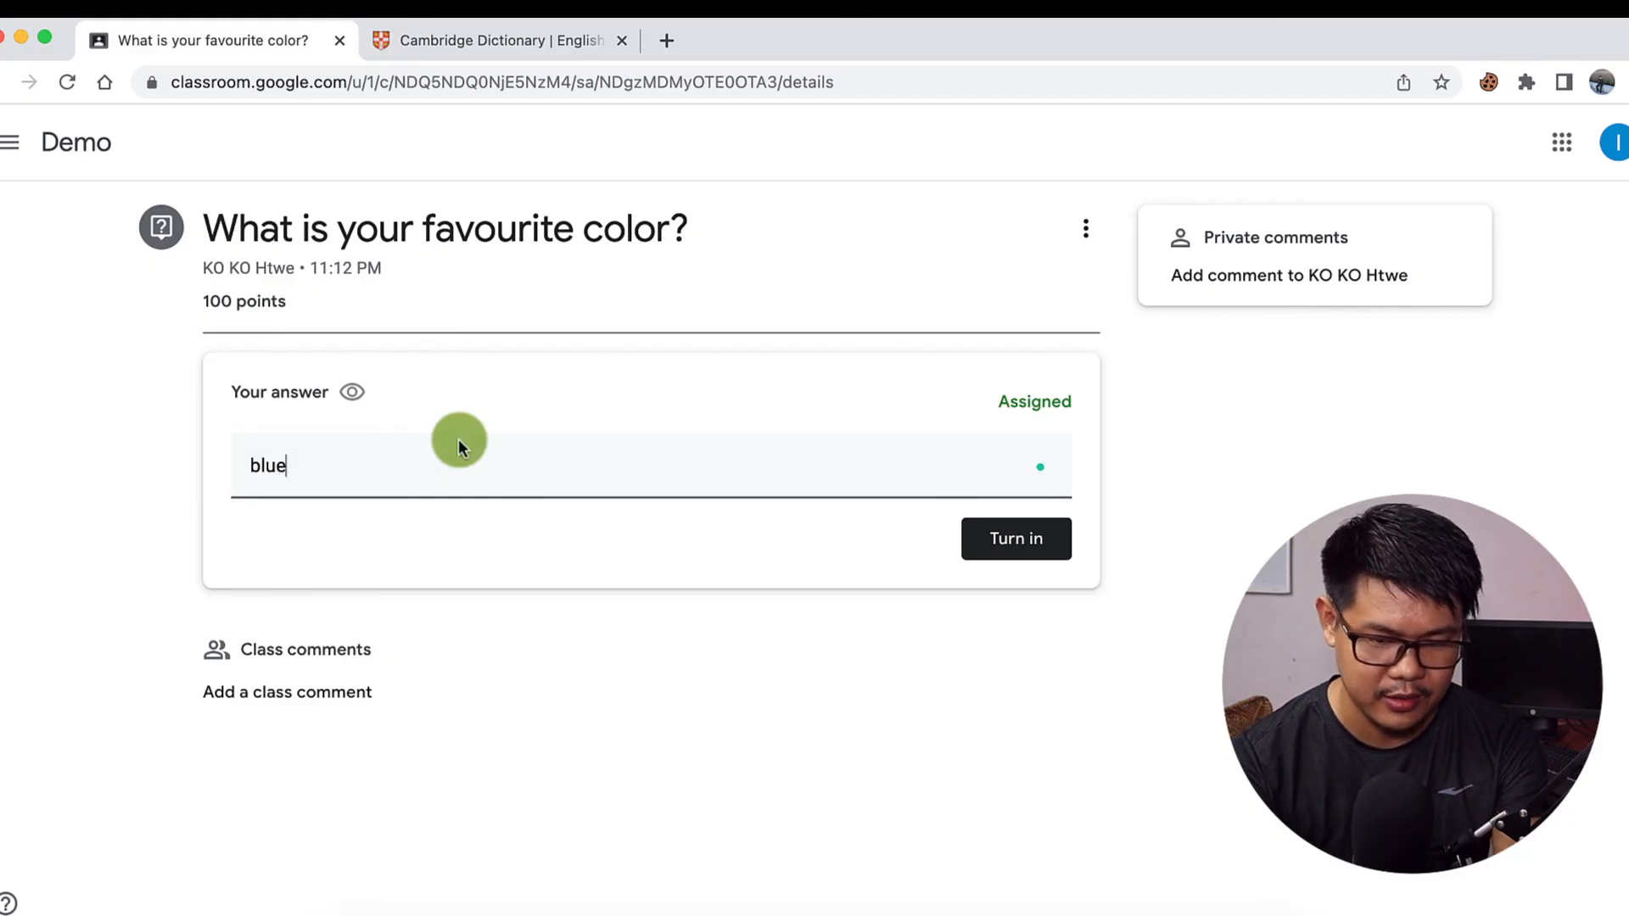
{"action": "left_click", "coordinate": [1001, 551]}
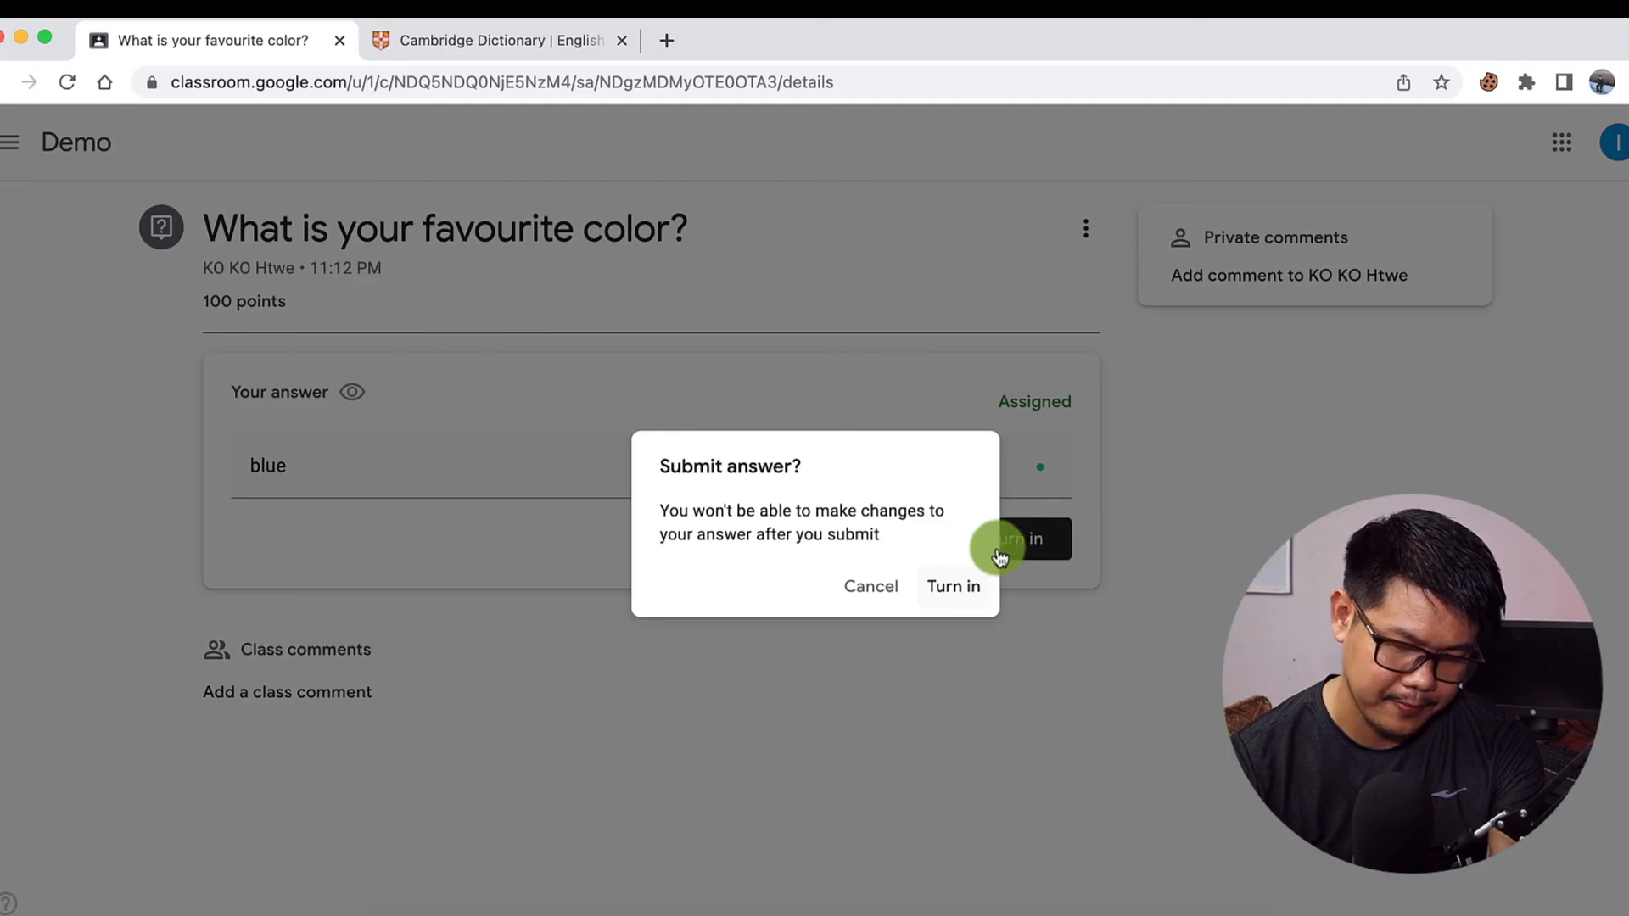
{"action": "left_click", "coordinate": [956, 589]}
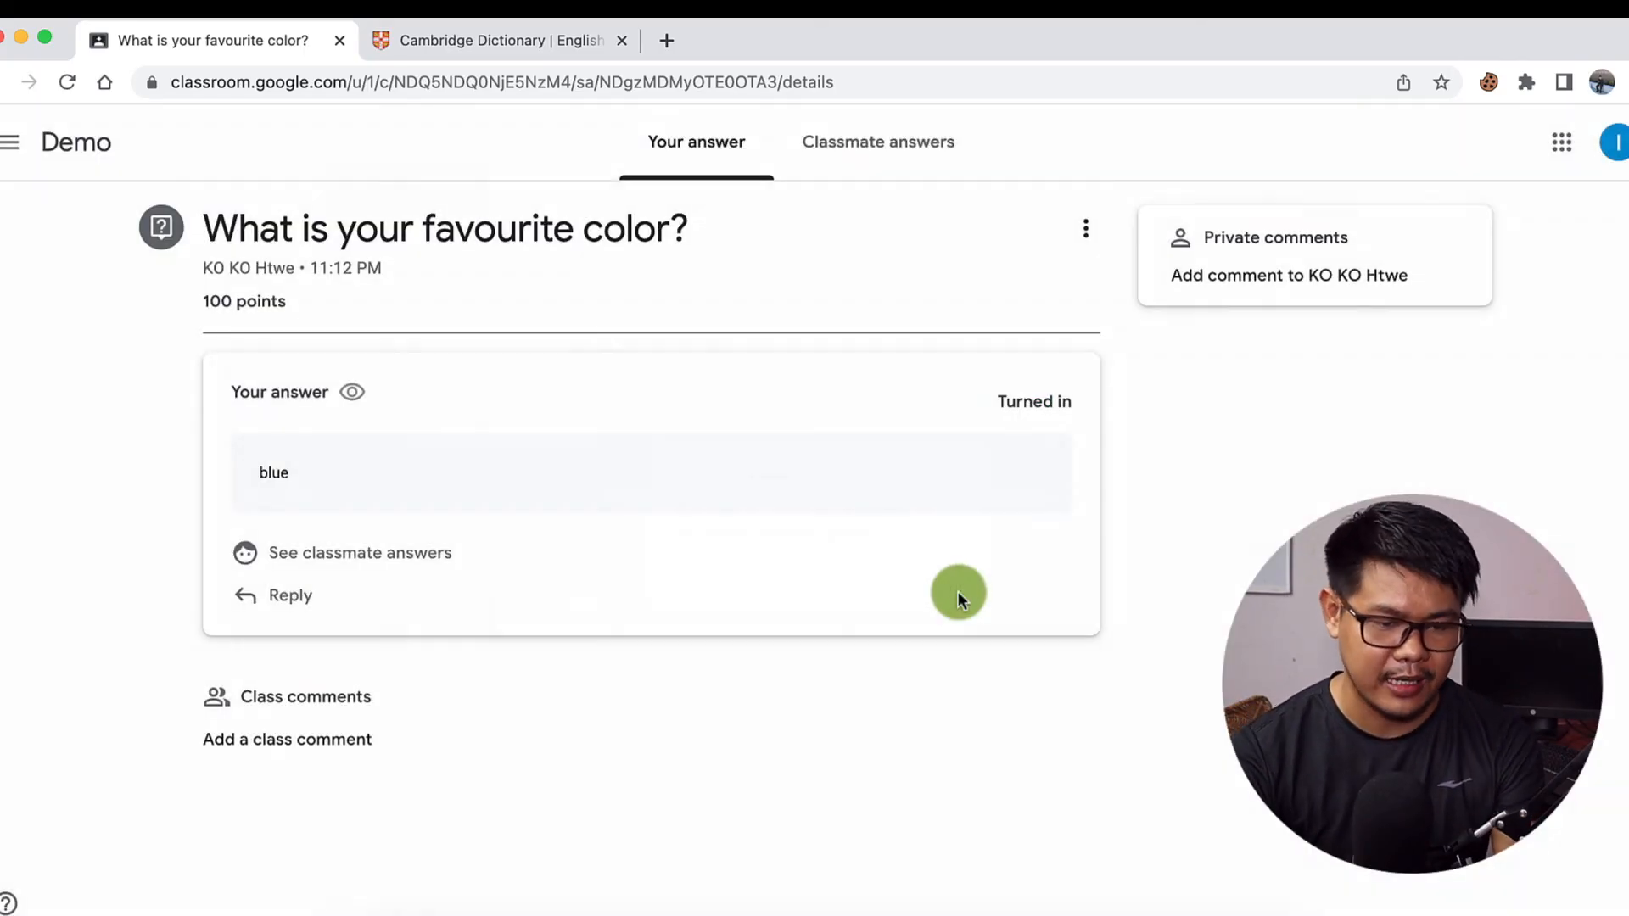